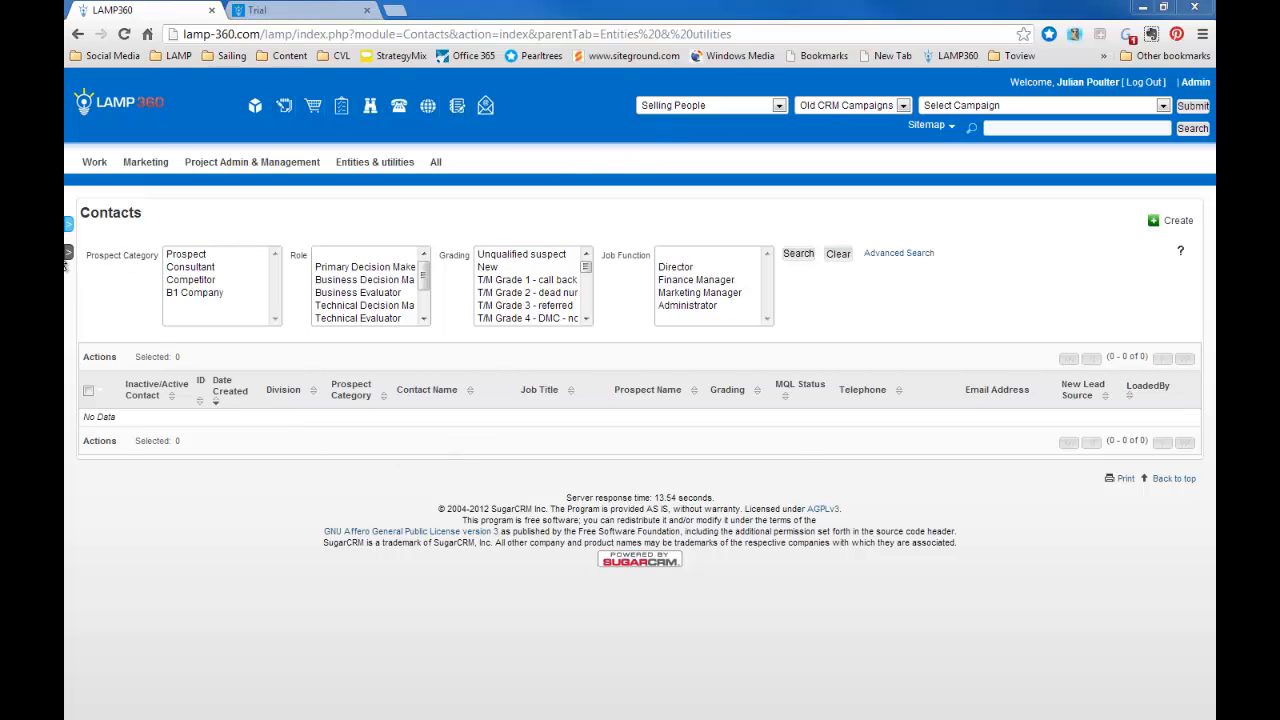
Start a contacts import from the "registrations export SMix" file, creating new records only and using no pre-set import settings.
mouse_move(69, 257)
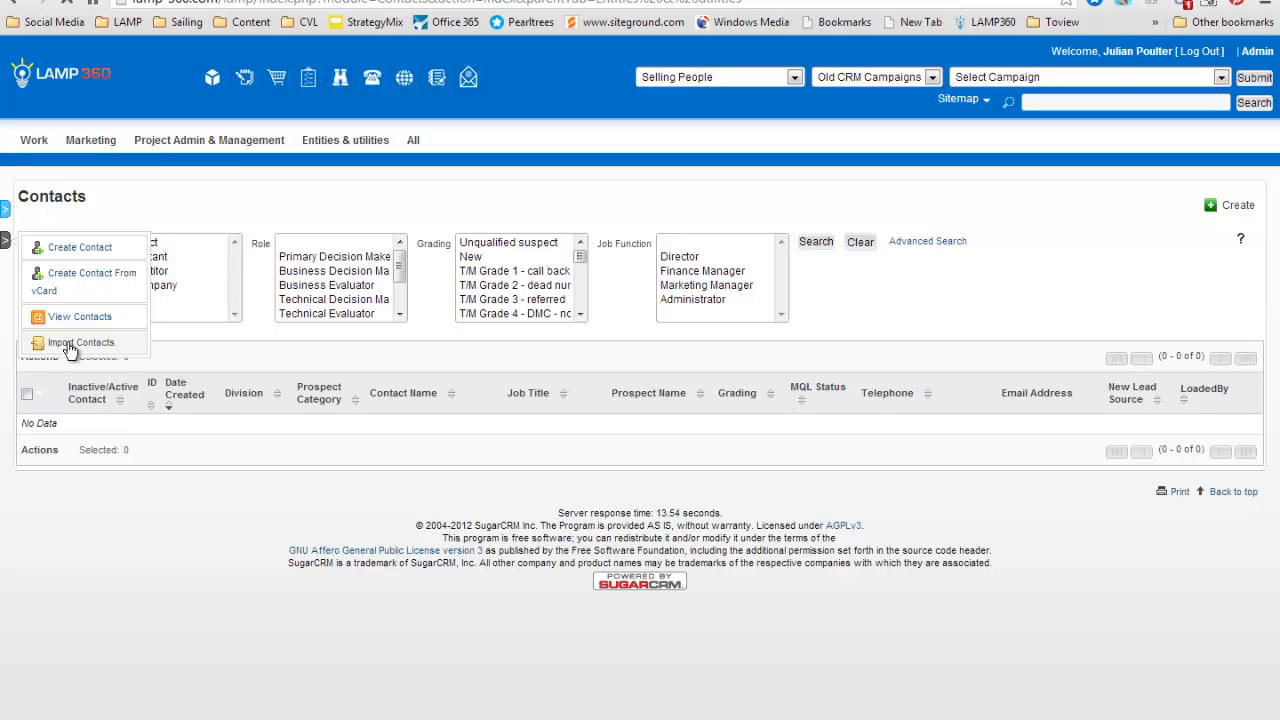
click(70, 343)
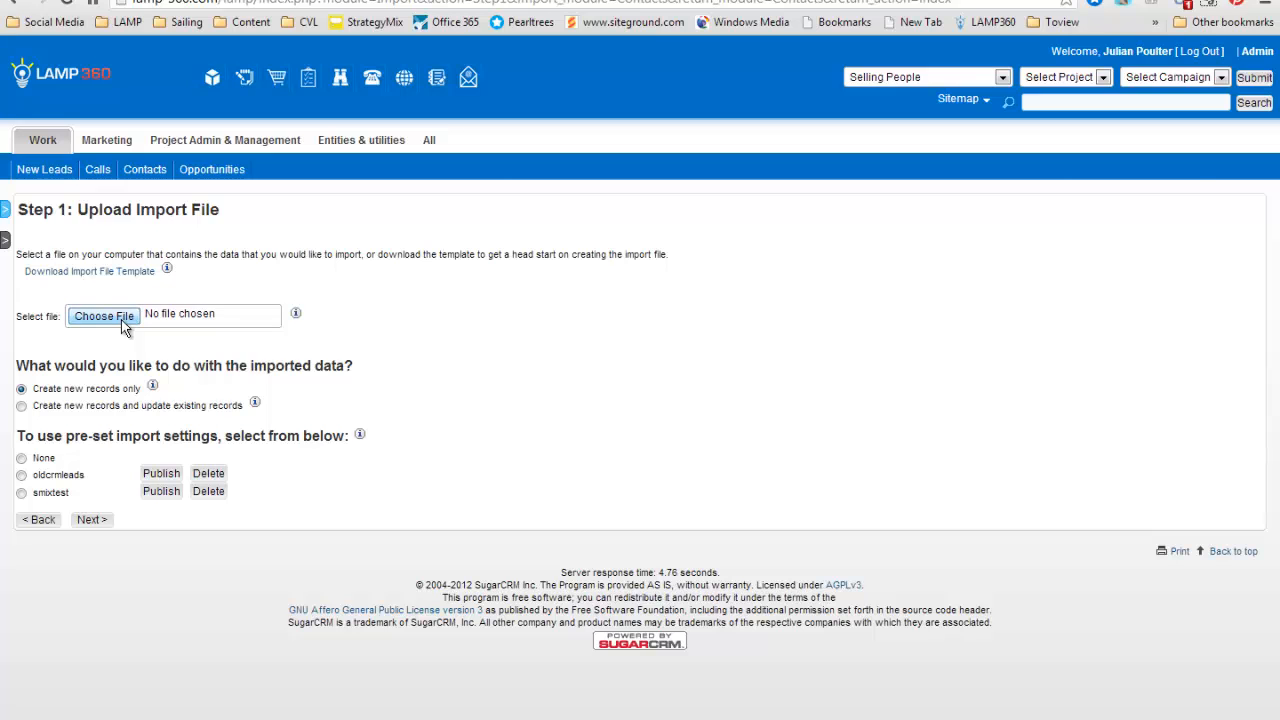
click(104, 316)
click(445, 284)
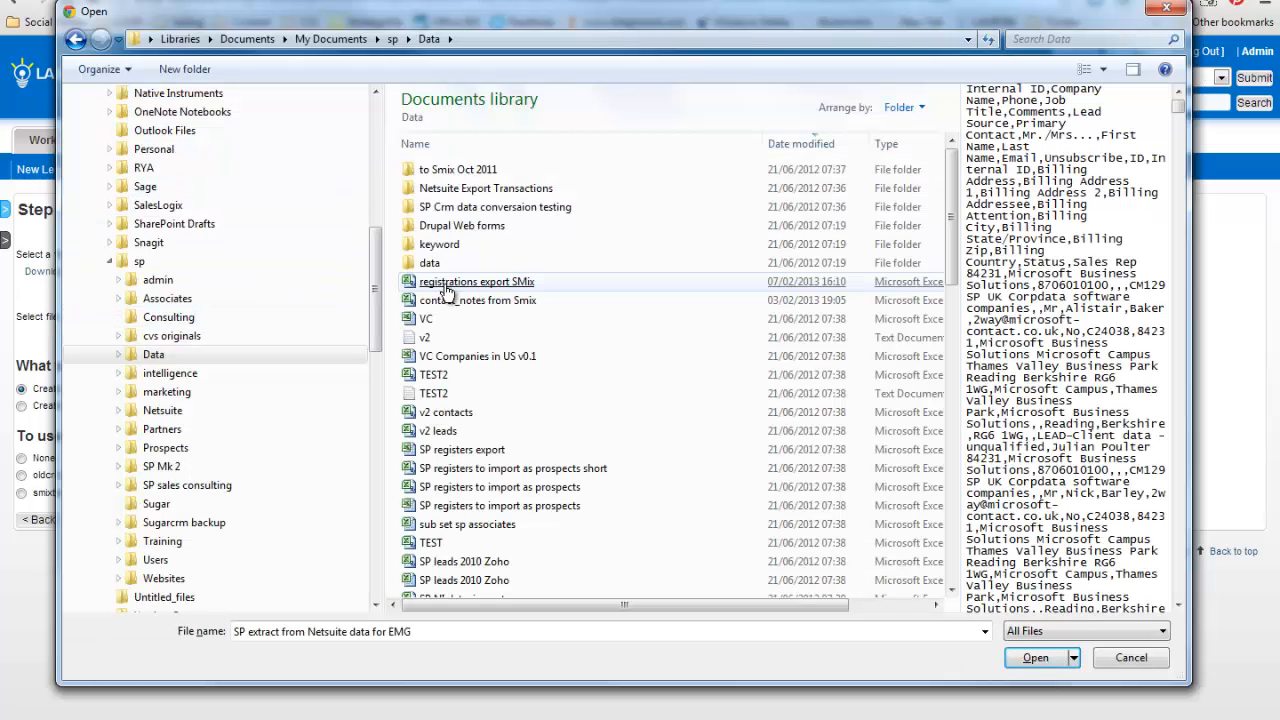
double_click(445, 284)
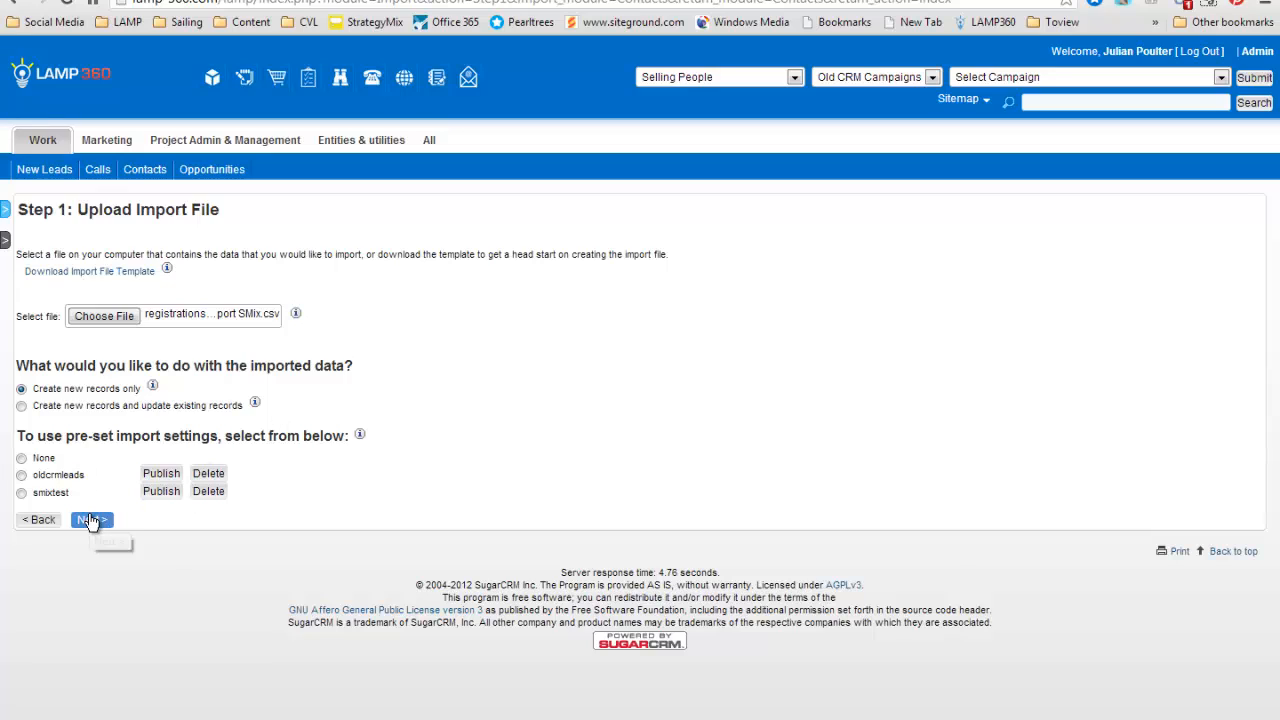
click(21, 458)
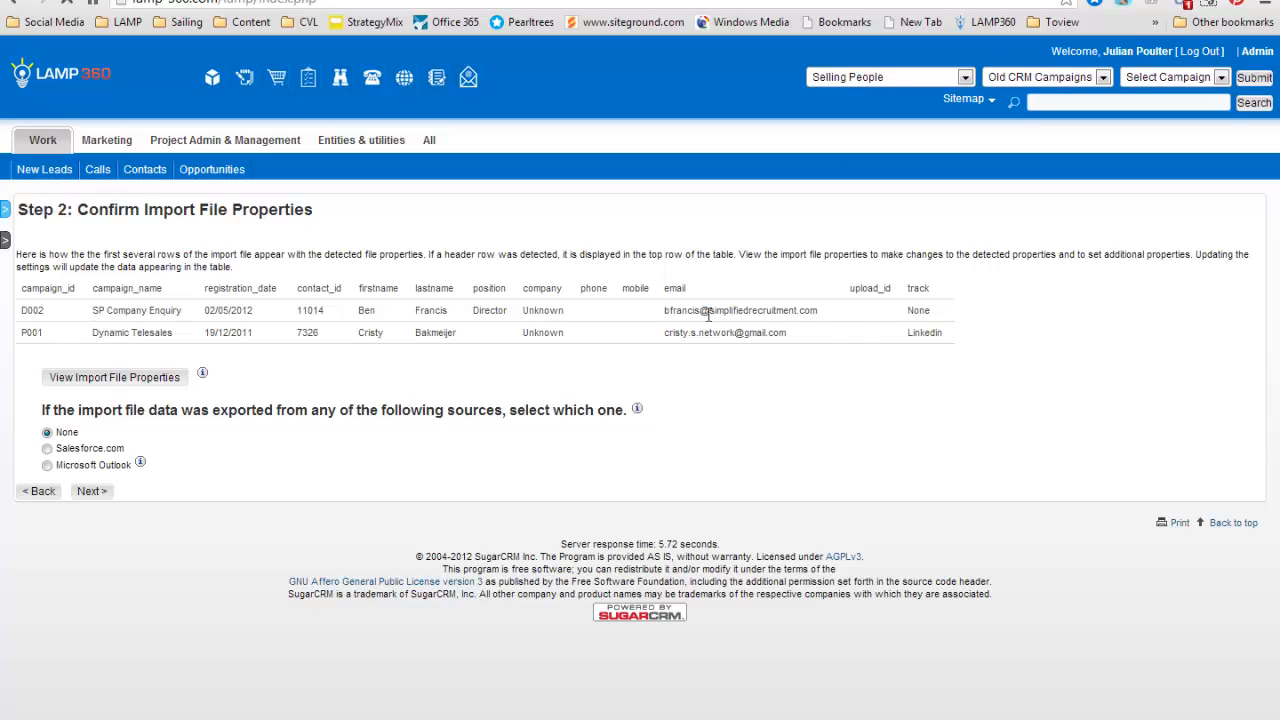
Show the import file properties and set the data source company to Selling People.
click(152, 378)
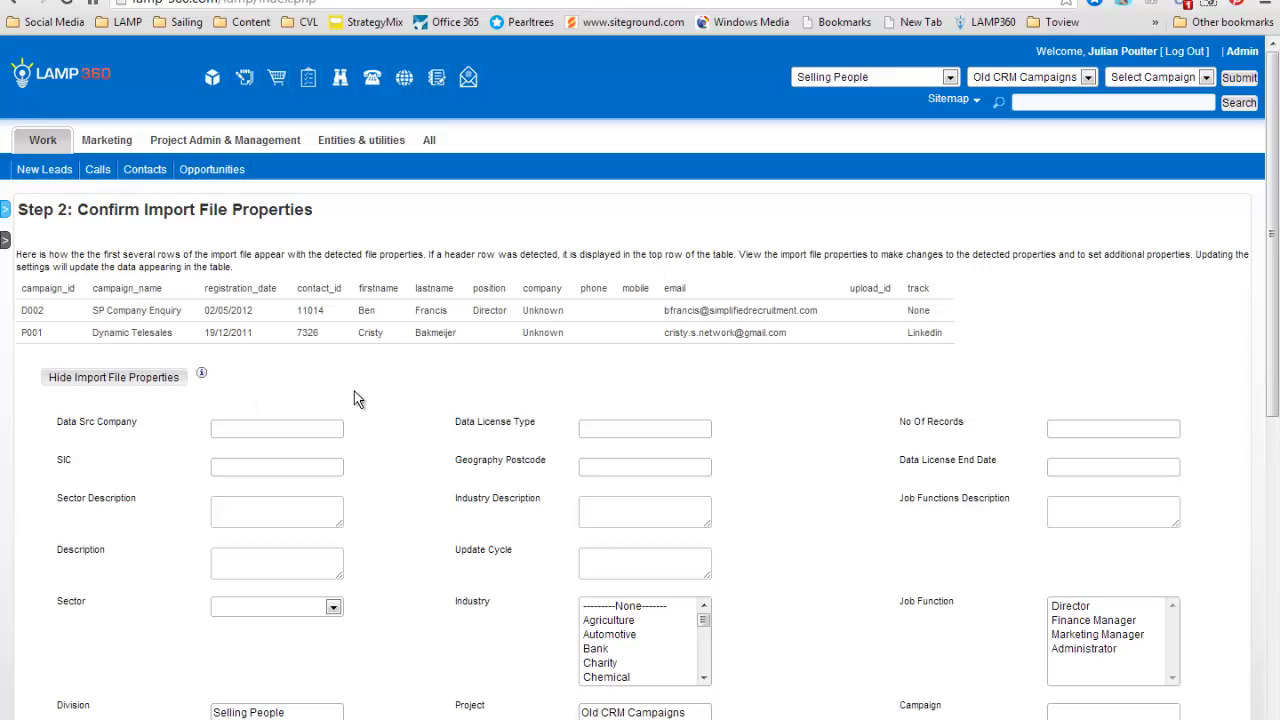
scroll(354, 391, down, 2)
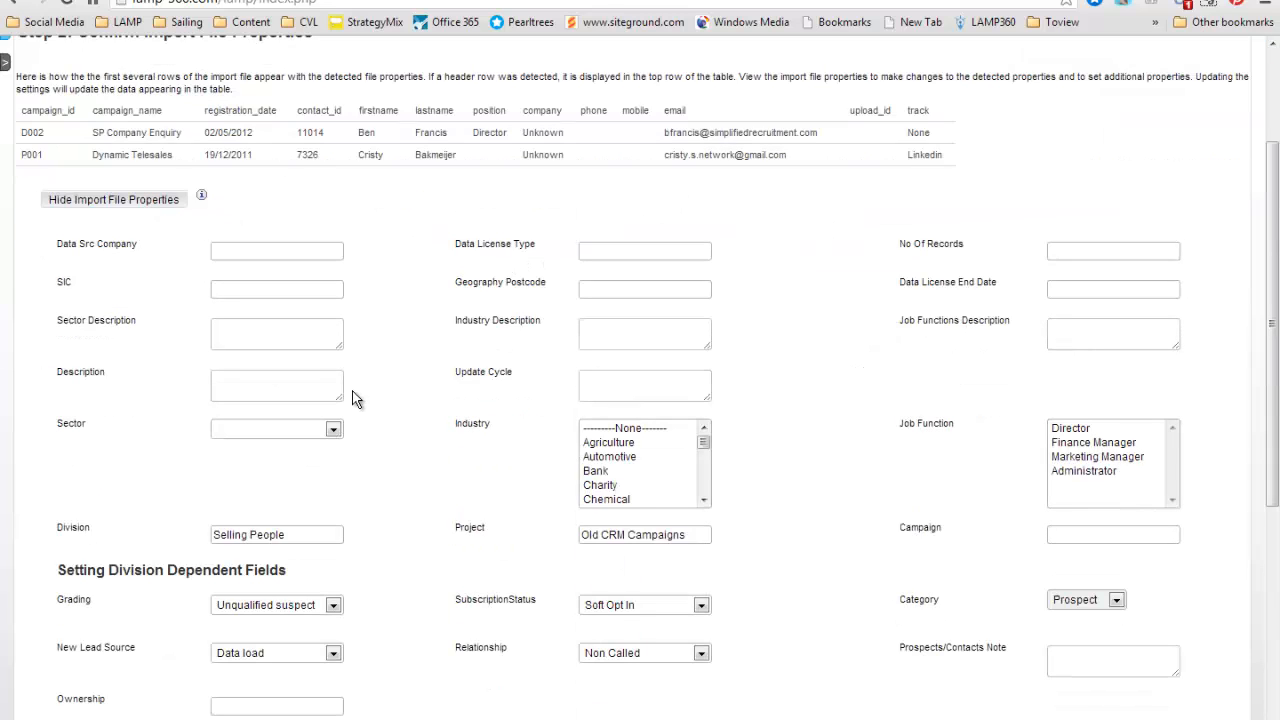
click(260, 251)
text(Selling People)
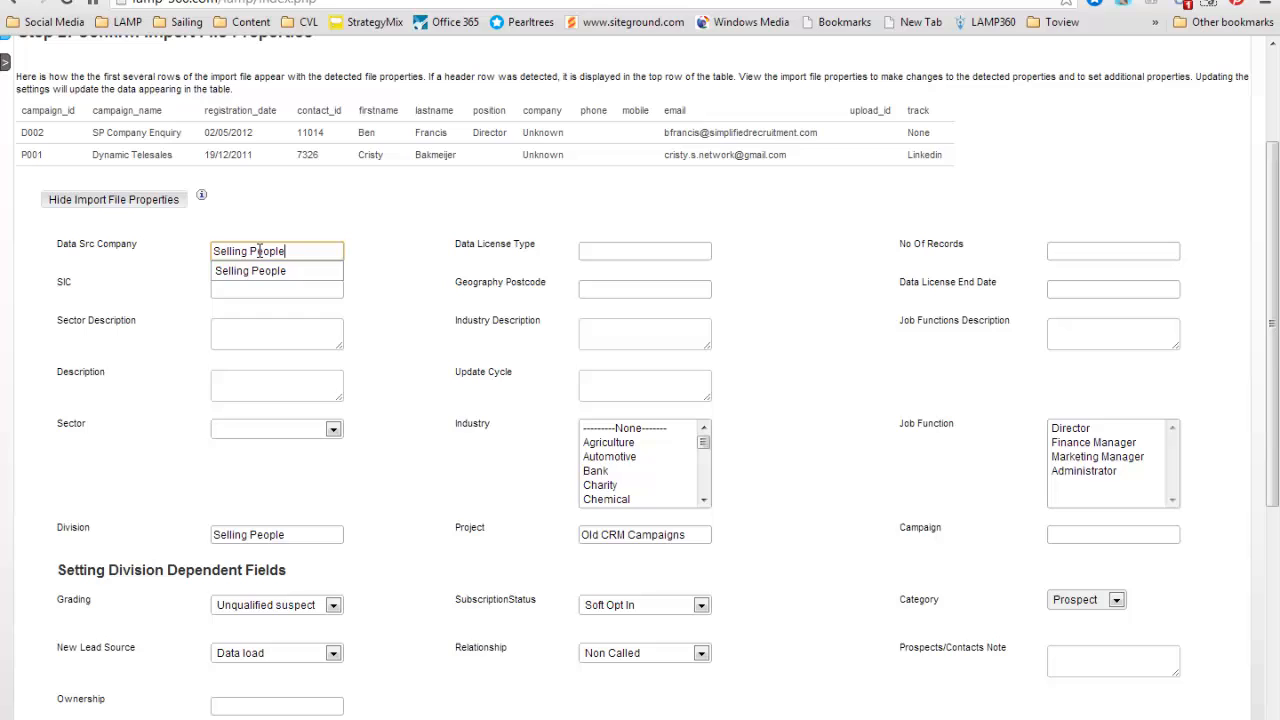
key(Tab)
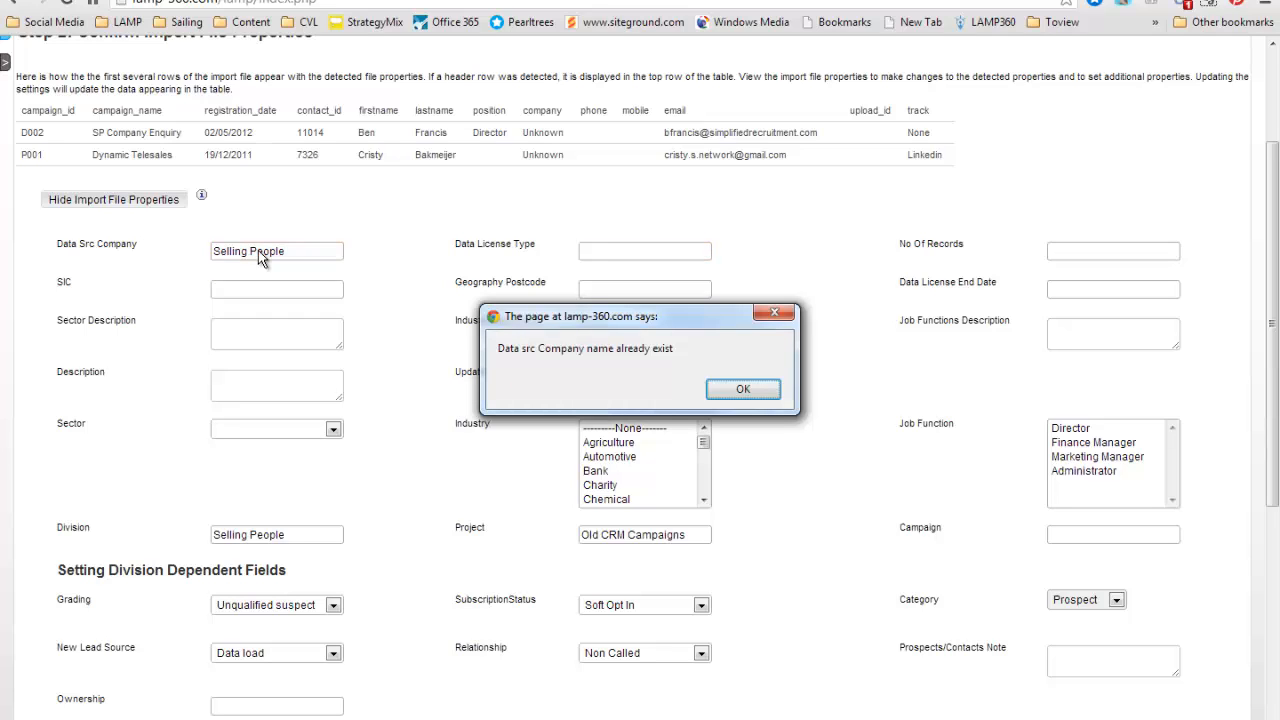
click(745, 389)
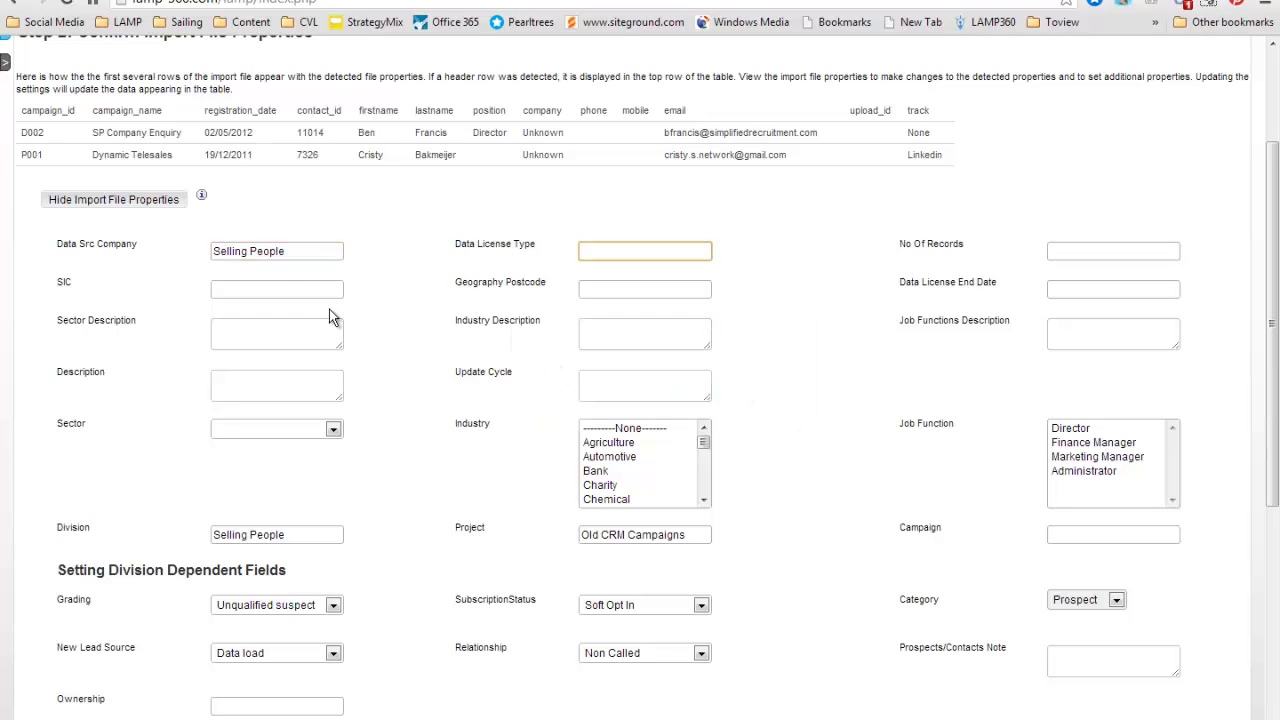
Set the data license type to Eternal and the number of records to 203.
click(303, 258)
click(633, 258)
text(Eternal)
click(1073, 250)
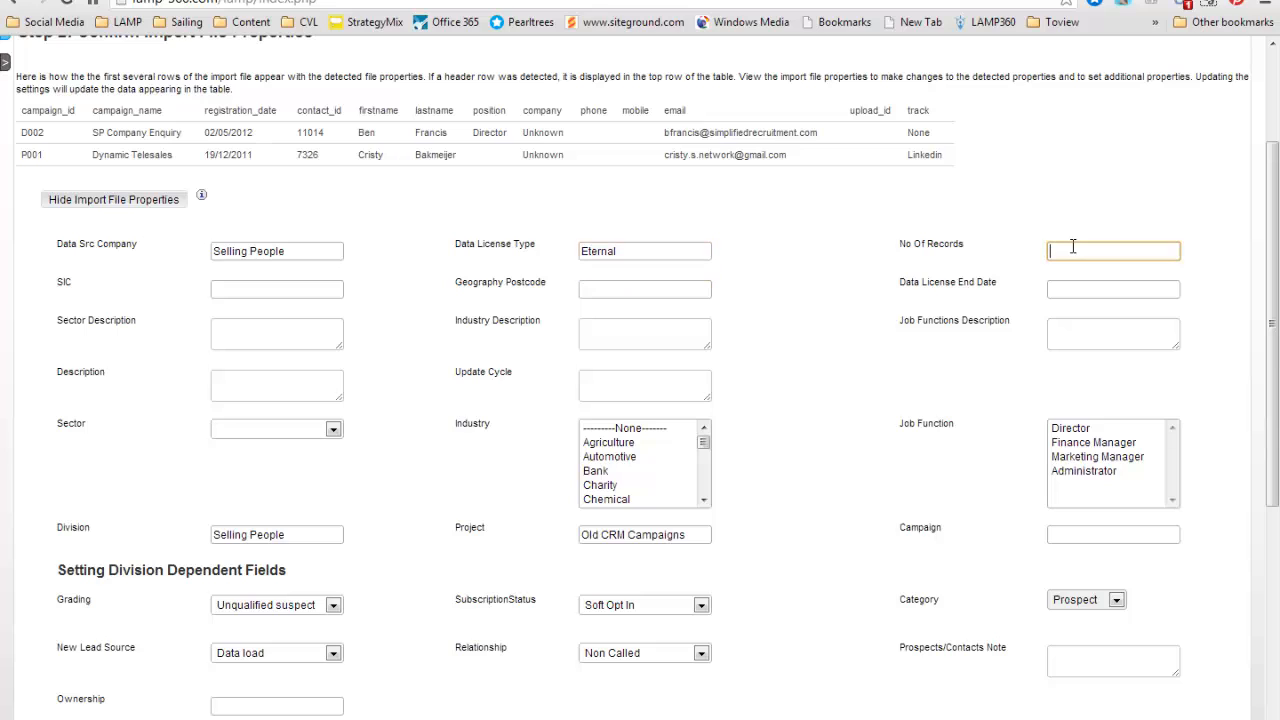
text(203)
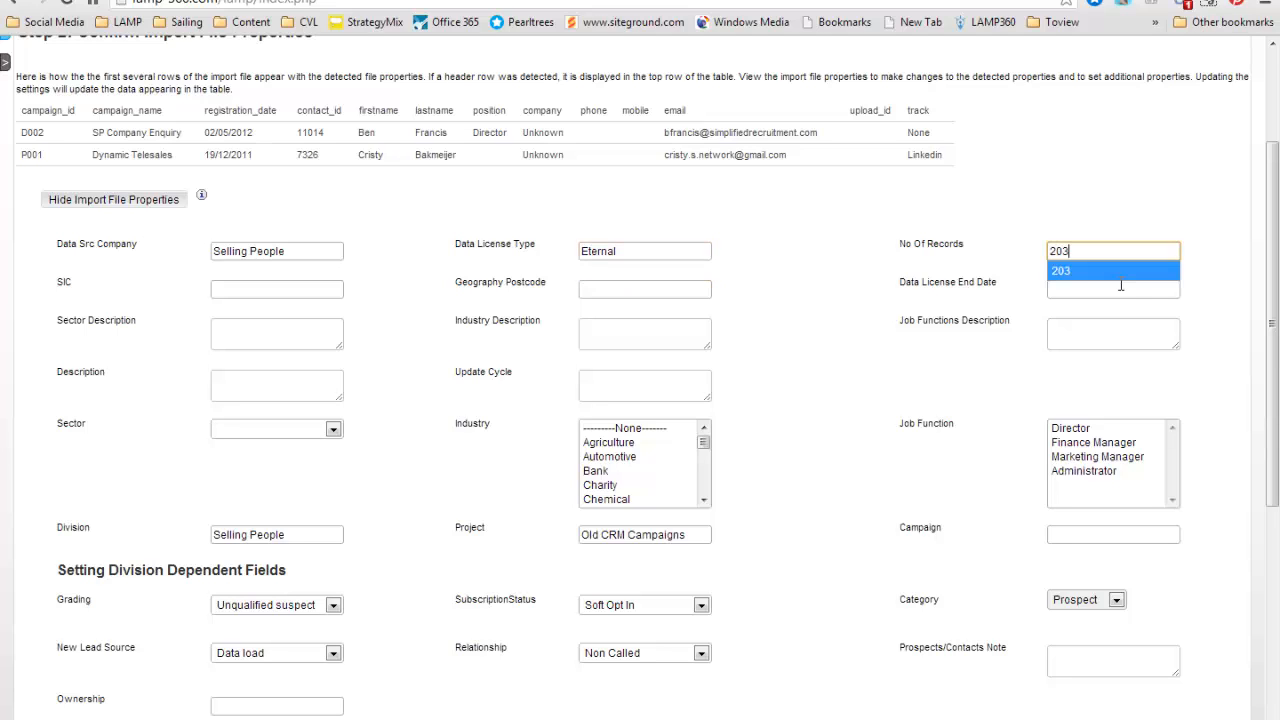
click(886, 310)
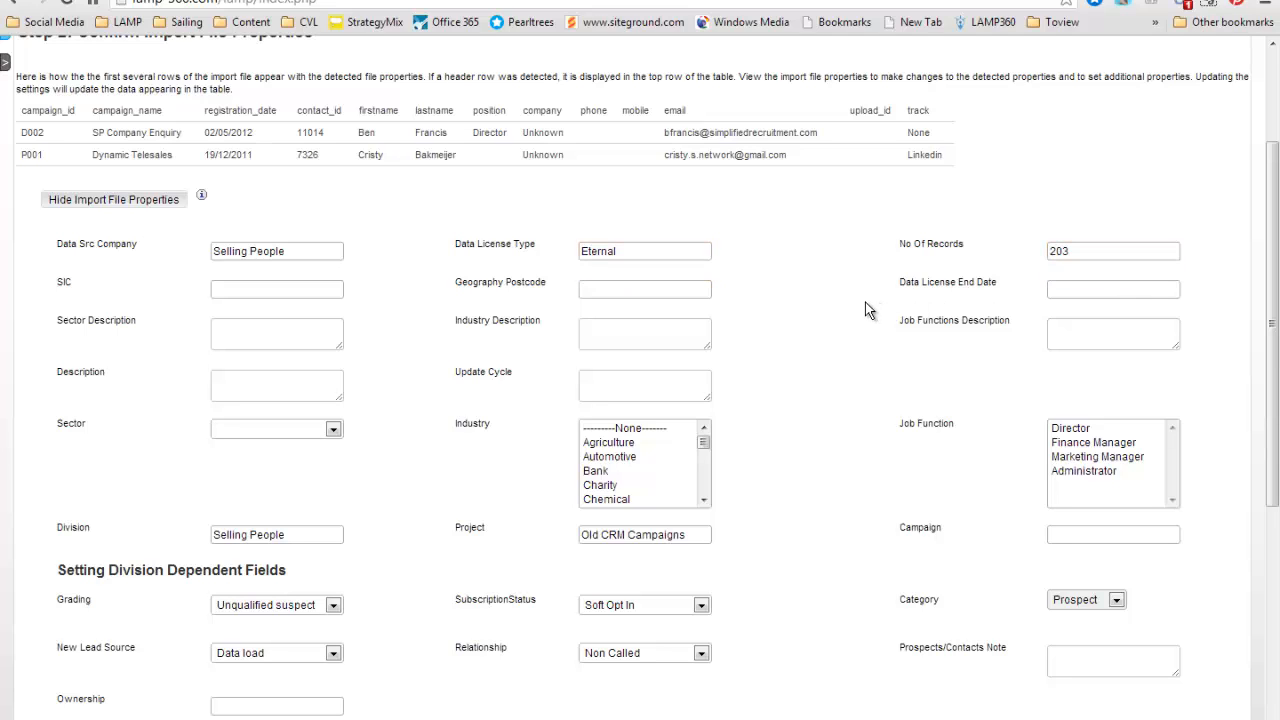
Enter "Old CRM leads" as the description in the import file properties.
click(244, 384)
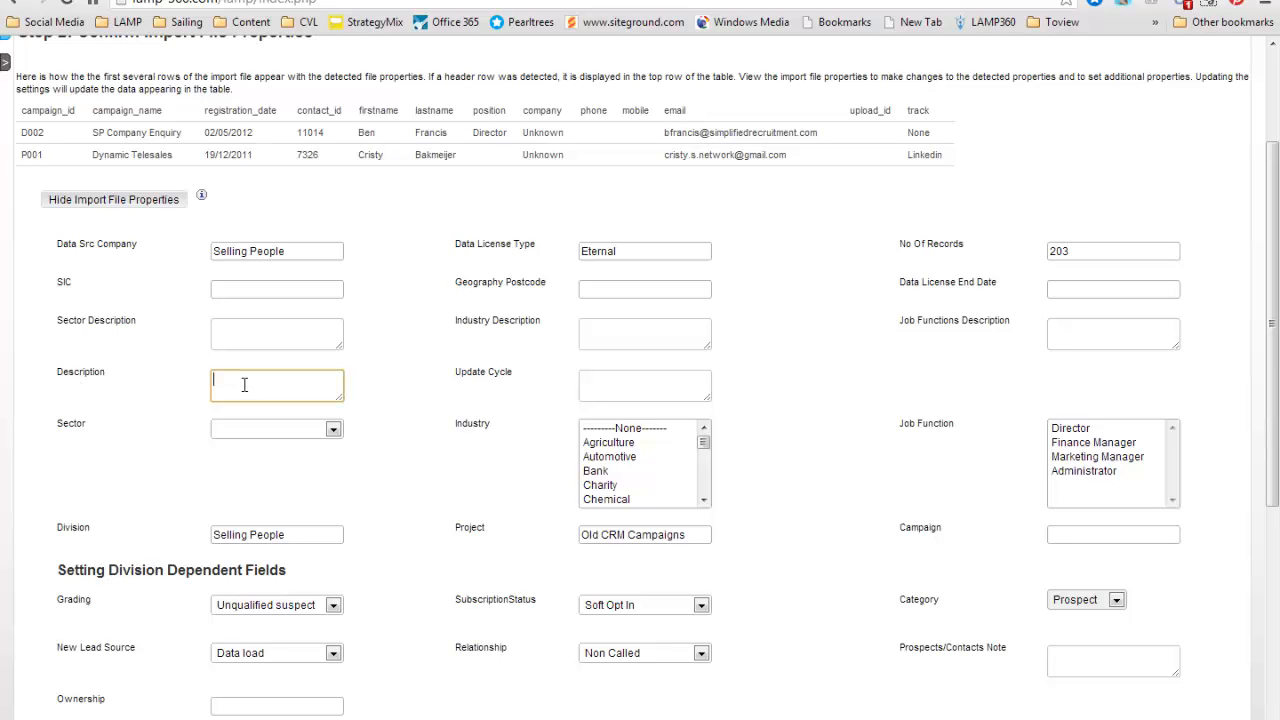
text(Old CRM leads)
scroll(880, 410, down, 1)
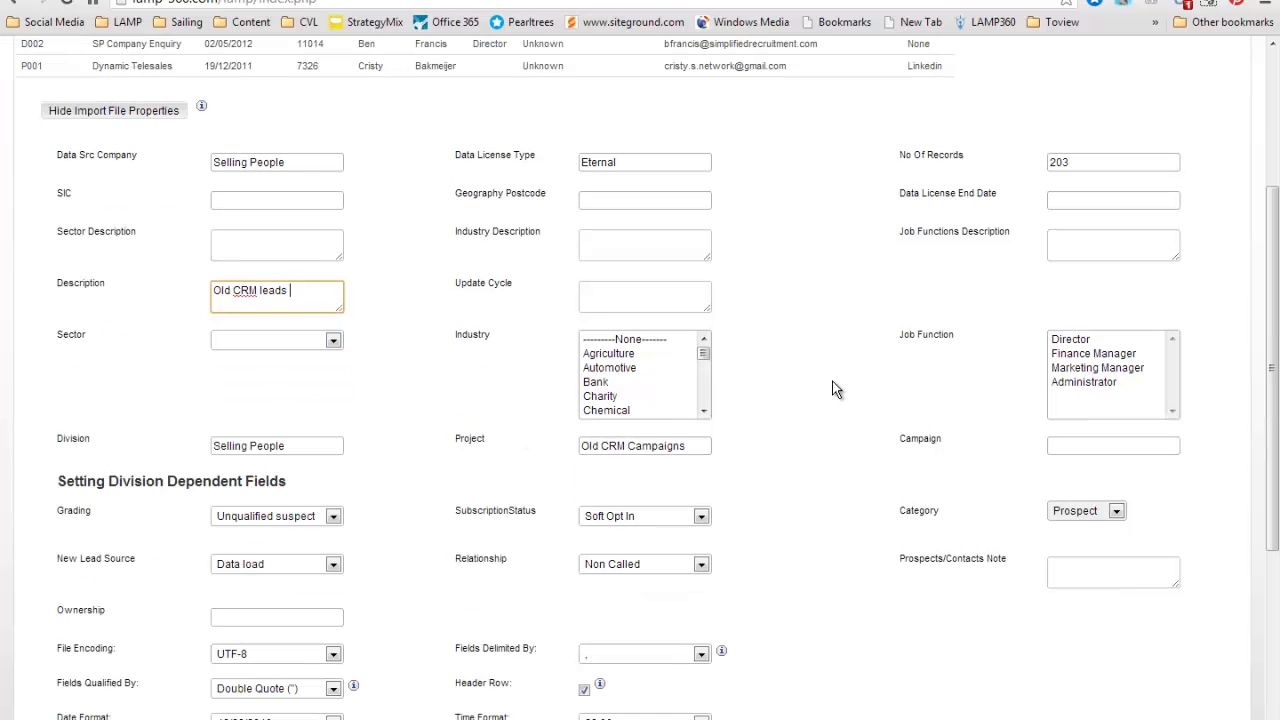
Set both the sector description and the industry description to "Various".
click(260, 242)
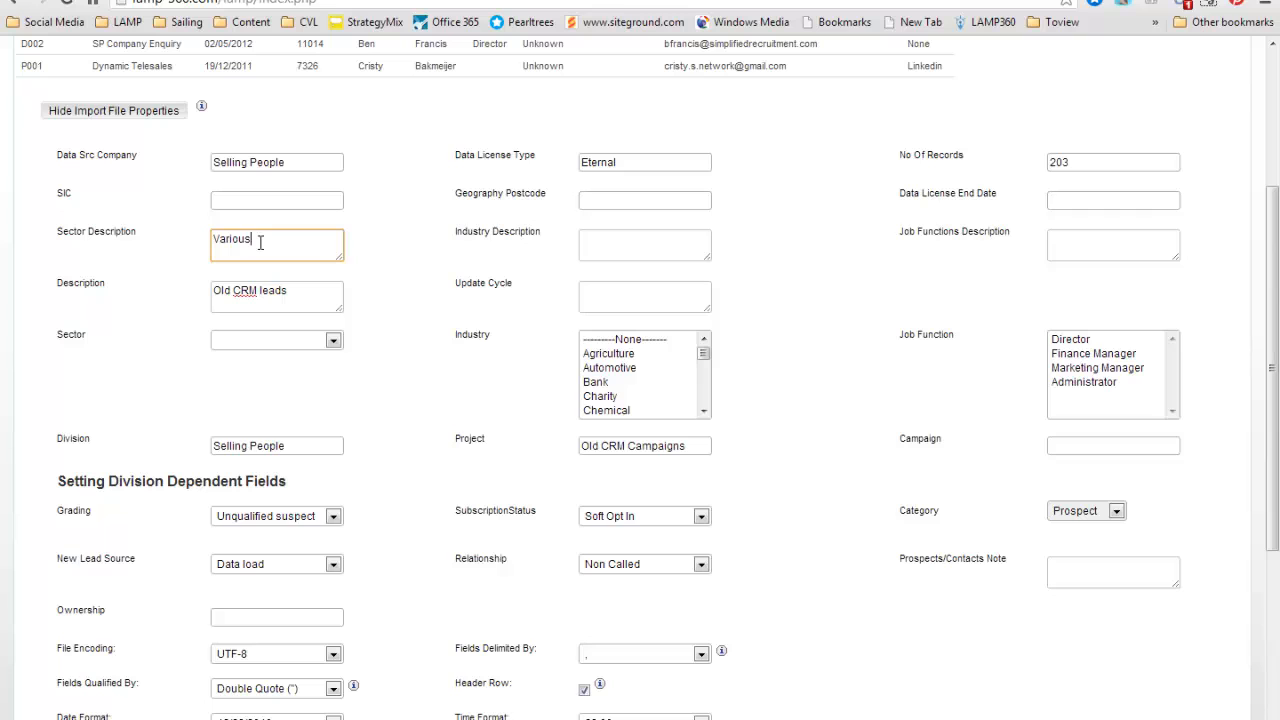
key(ctrl+a)
key(ctrl+c)
click(612, 242)
key(ctrl+v)
click(1118, 243)
click(373, 382)
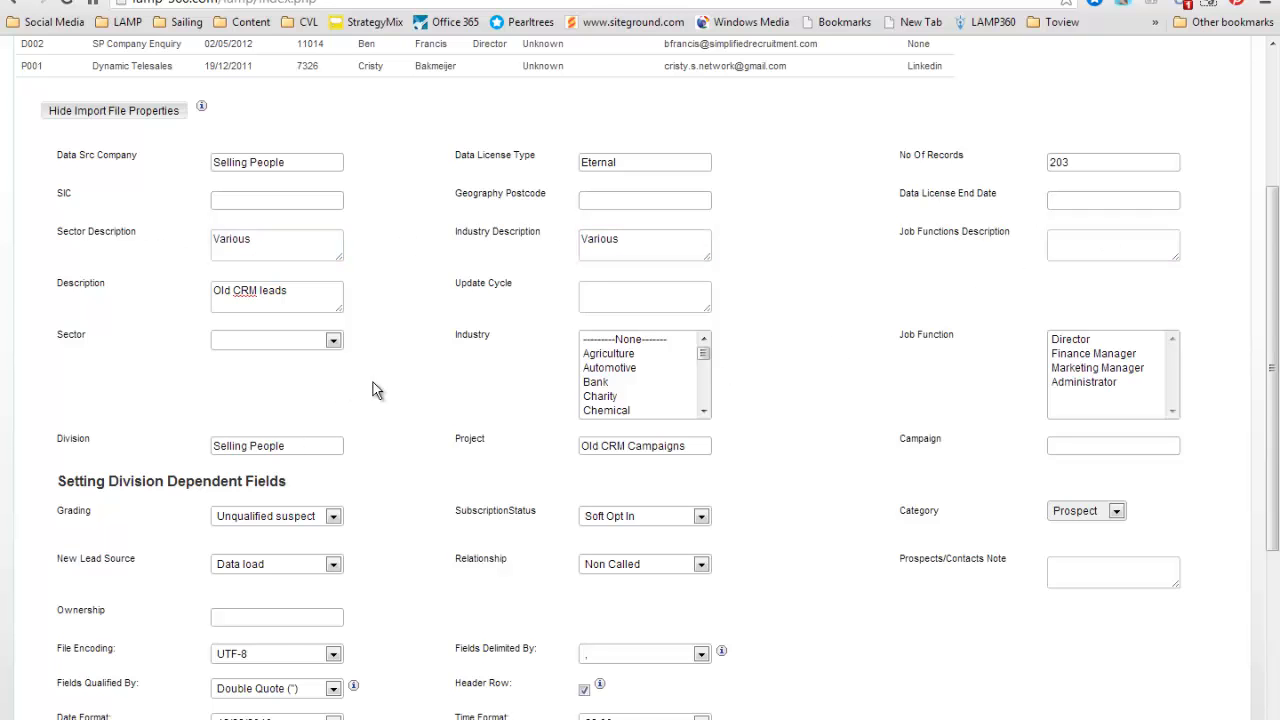
Review the campaigns available for the Old CRM Campaigns project without selecting one.
scroll(400, 390, down, 1)
scroll(400, 390, down, 1)
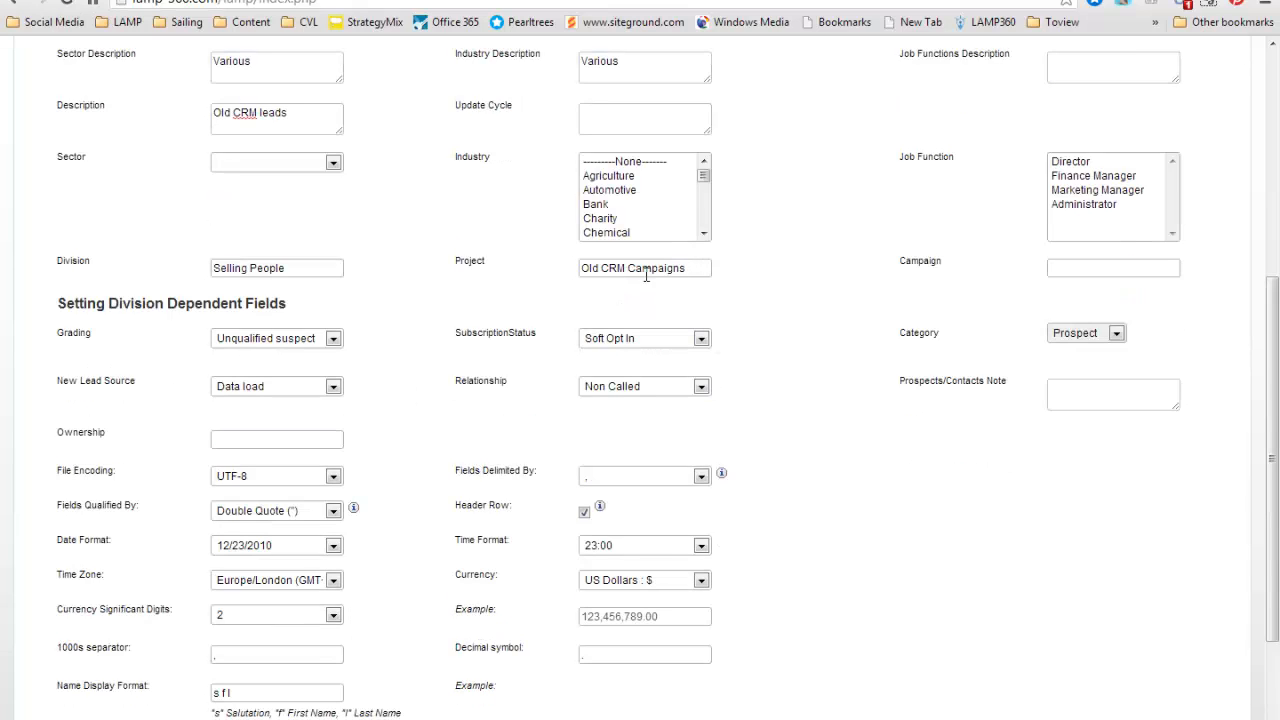
scroll(646, 275, up, 5)
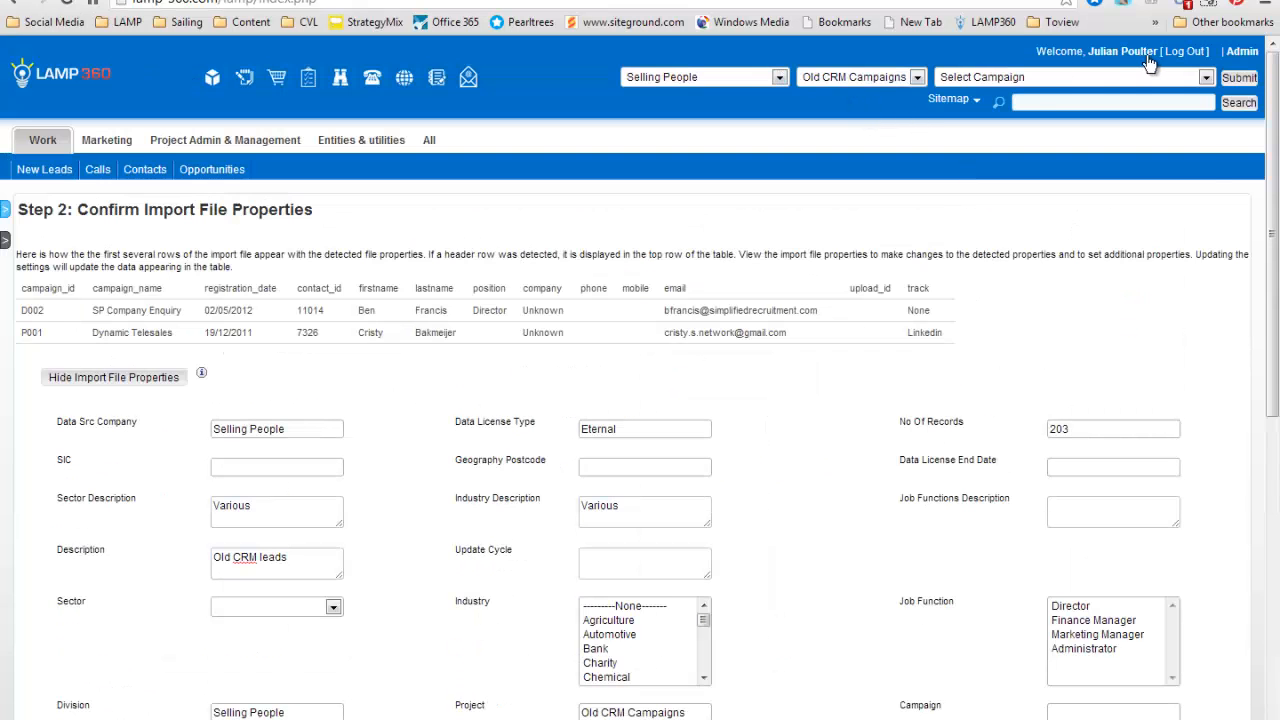
click(1026, 83)
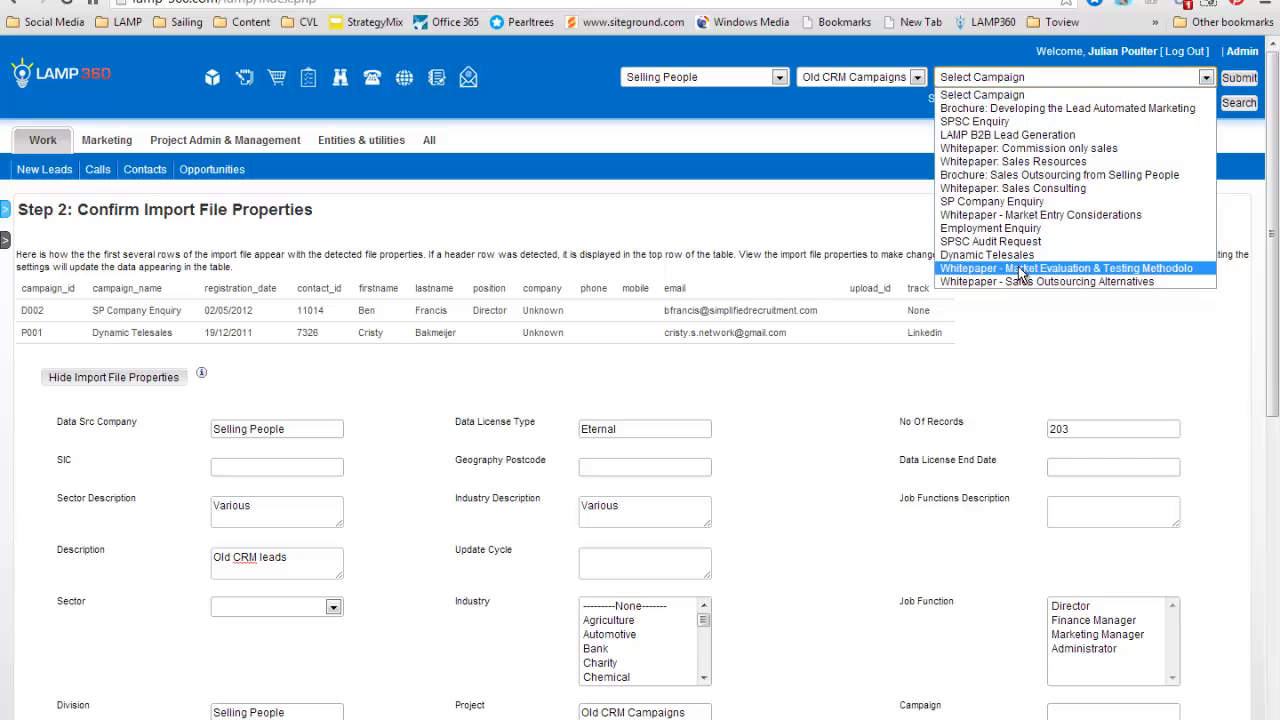
click(758, 106)
scroll(778, 304, down, 7)
scroll(979, 178, up, 1)
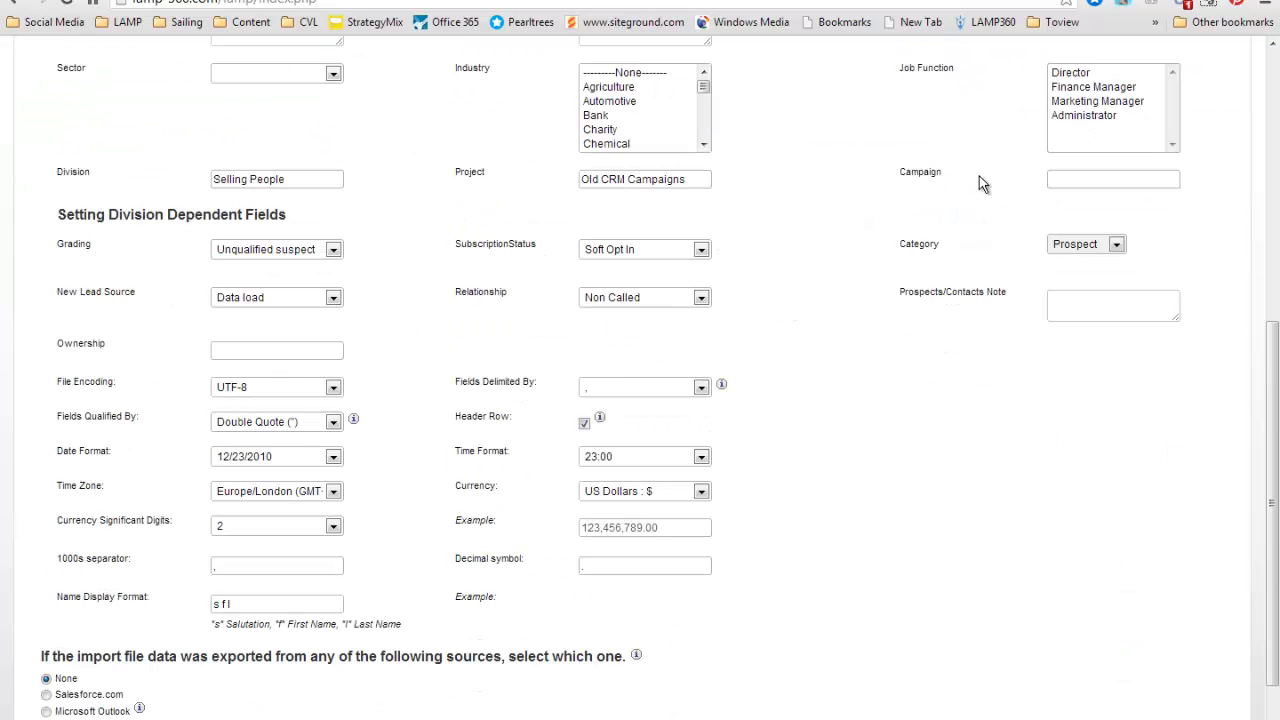
Set the grading of the imported contacts to "T/M Grade 6 - QDMC - Intelligence".
click(242, 261)
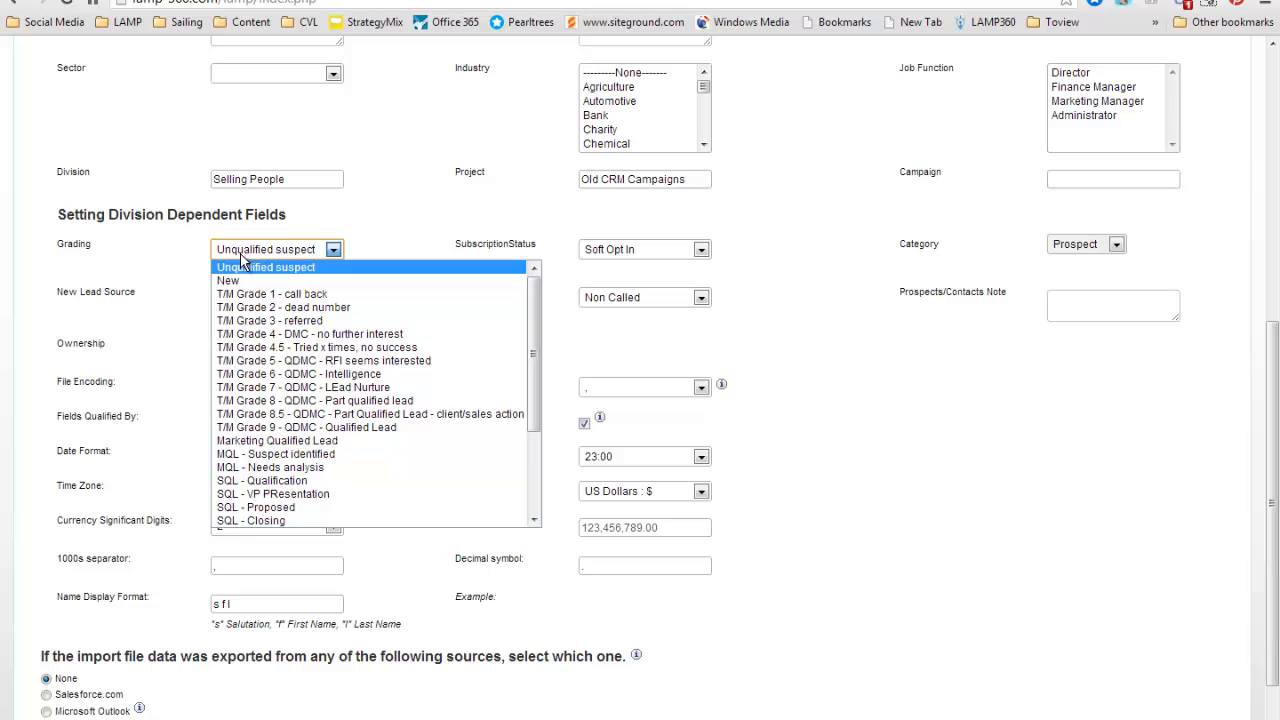
click(262, 374)
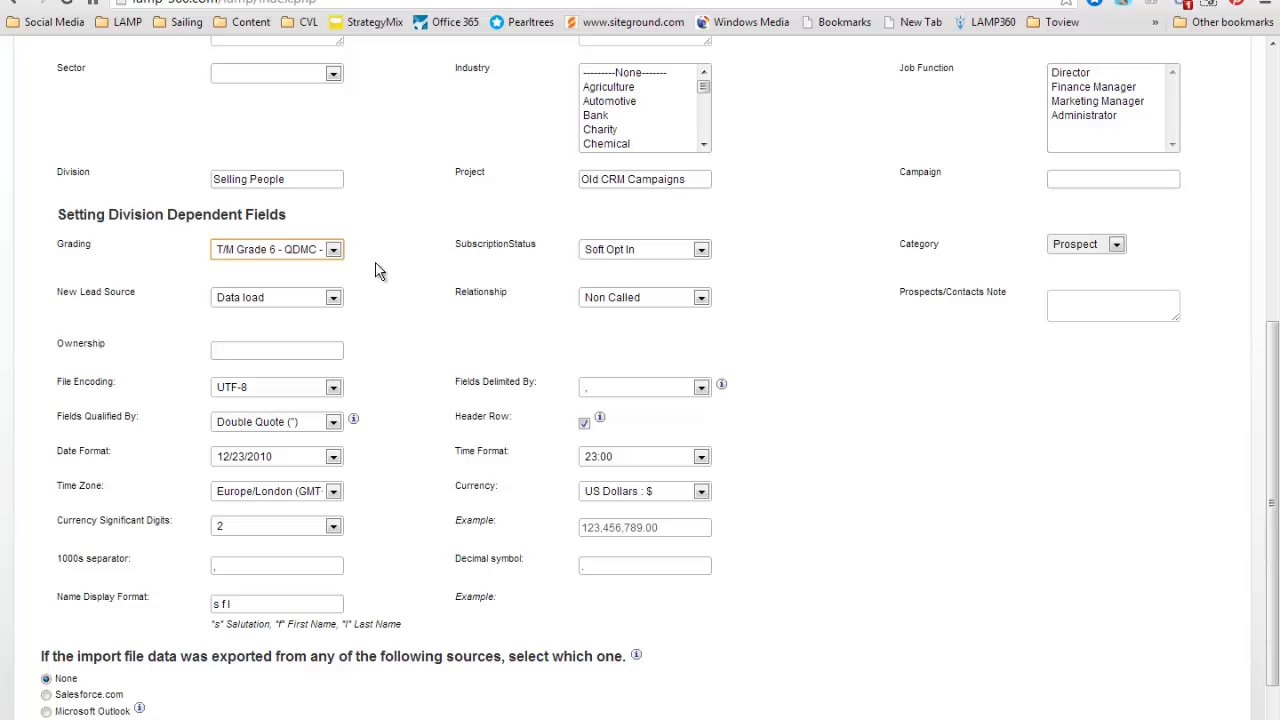
click(316, 251)
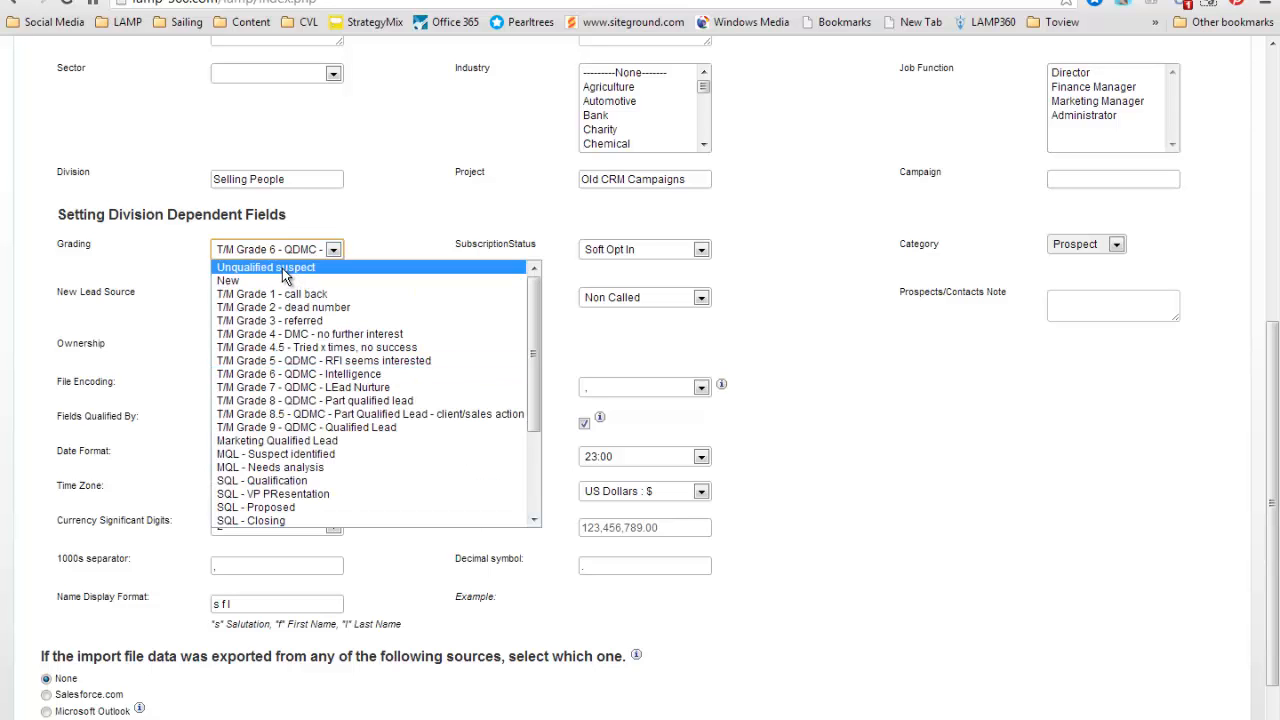
click(428, 250)
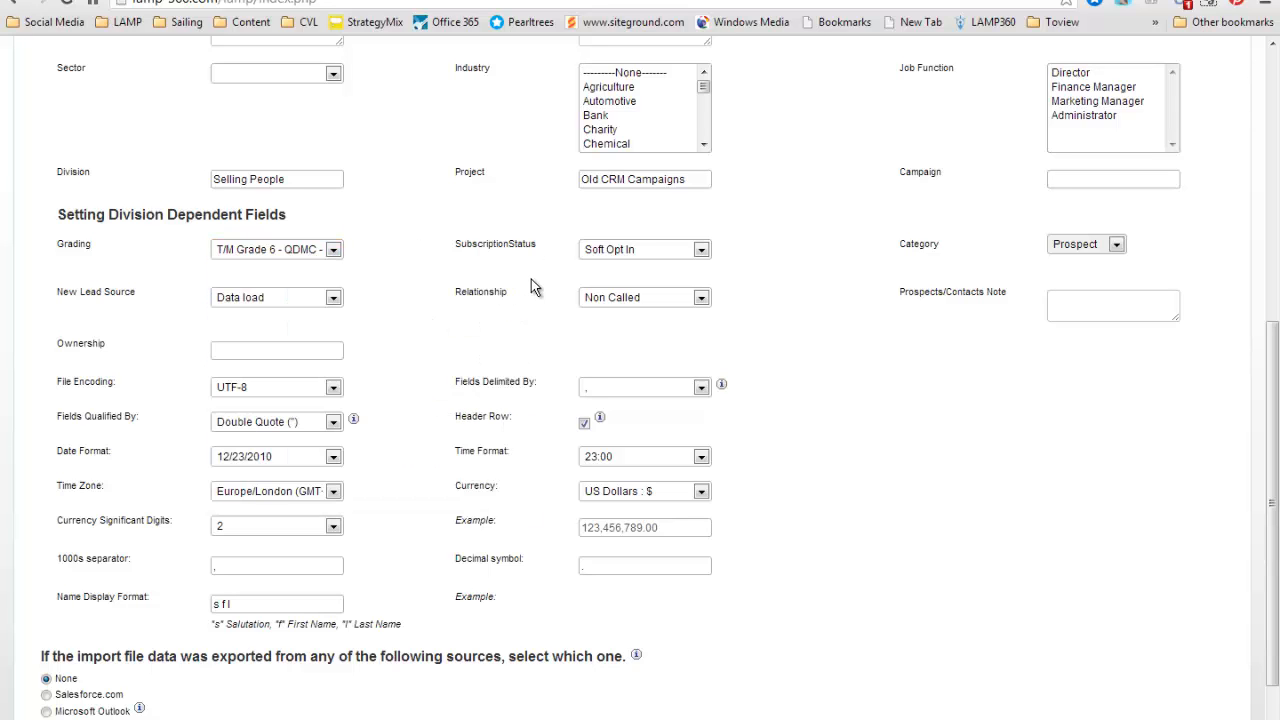
Set the subscription status to Hard Opt In and the relationship to Lead.
click(622, 250)
click(621, 302)
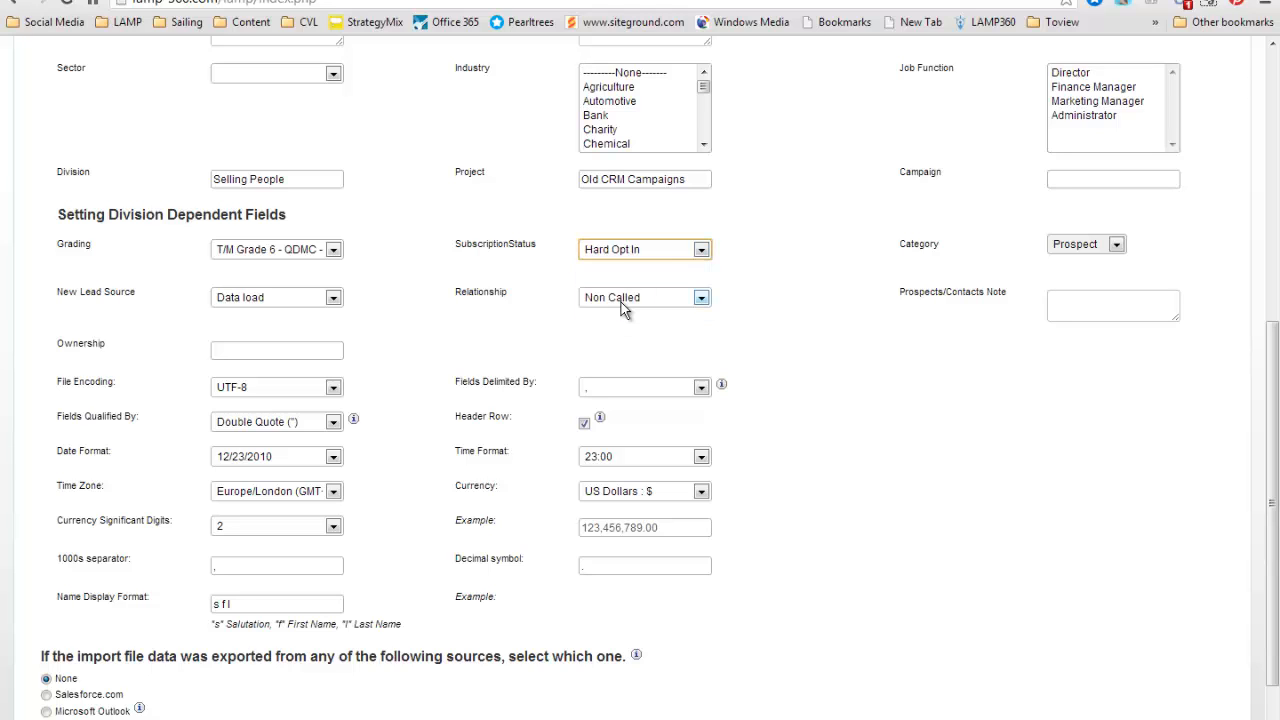
click(767, 312)
click(647, 307)
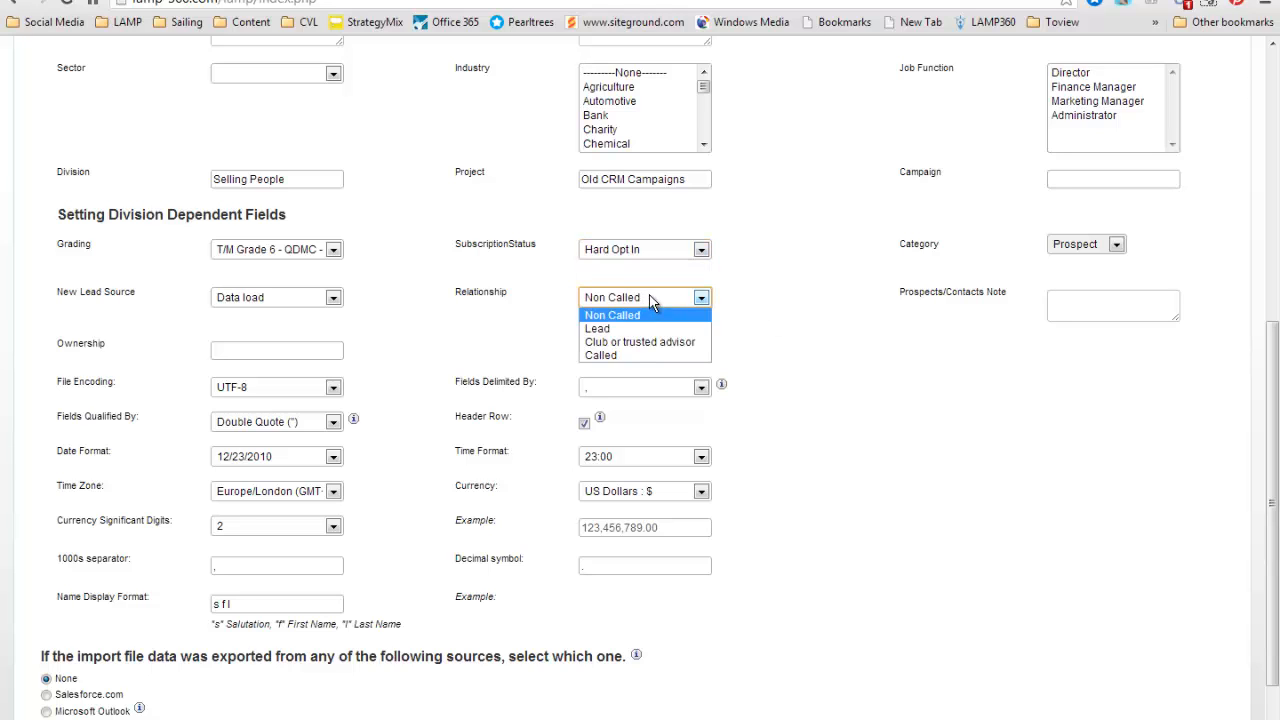
click(622, 330)
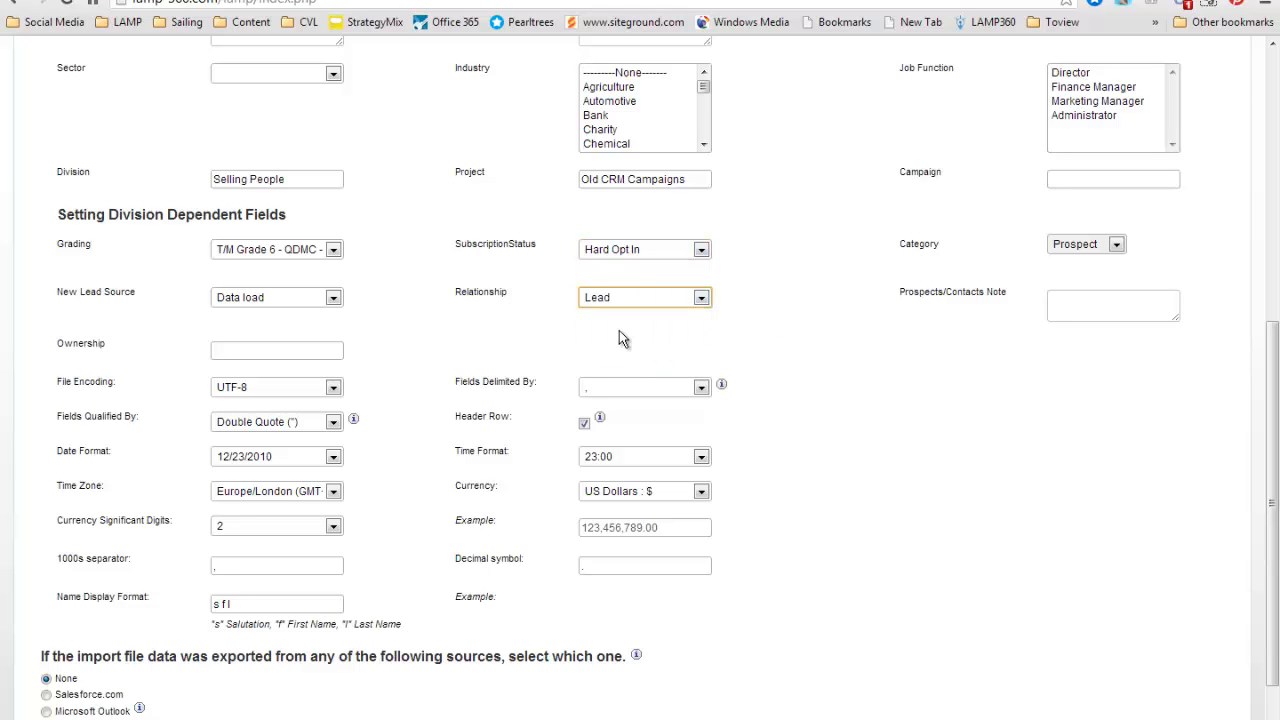
Keep Data load as the new lead source and enter SP as the ownership.
click(250, 300)
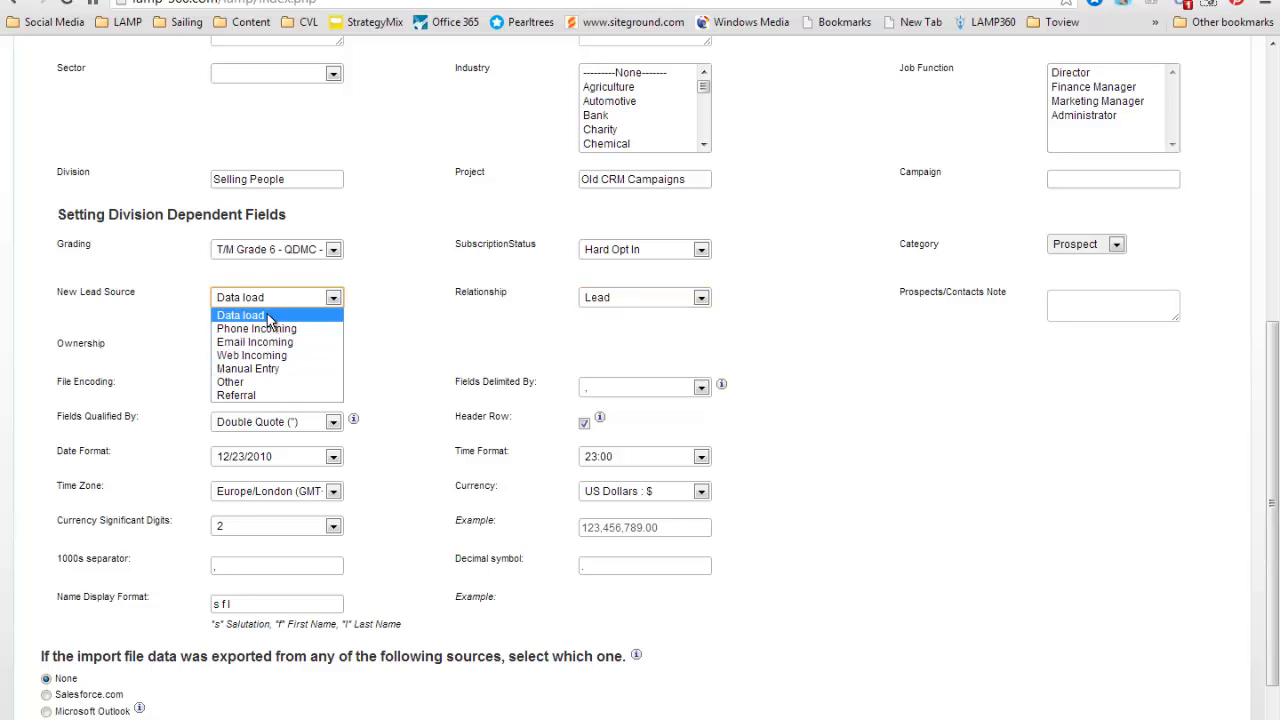
click(245, 315)
click(269, 349)
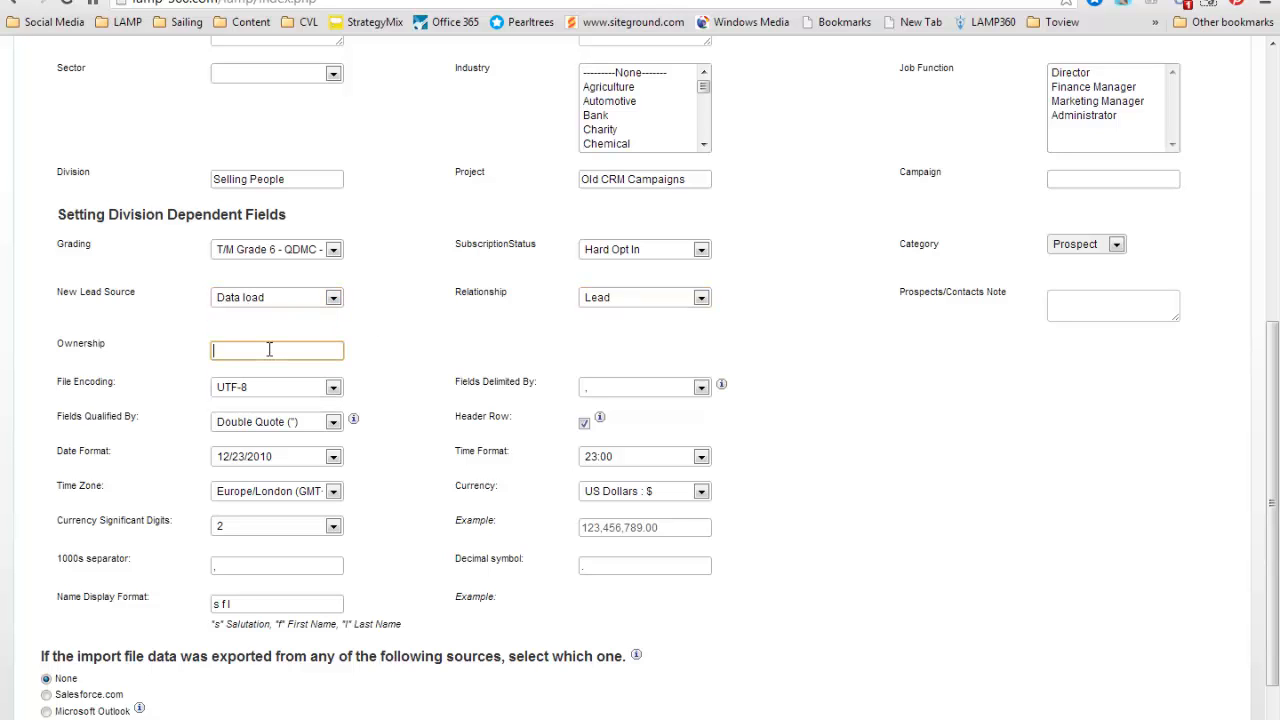
text(SP)
click(459, 336)
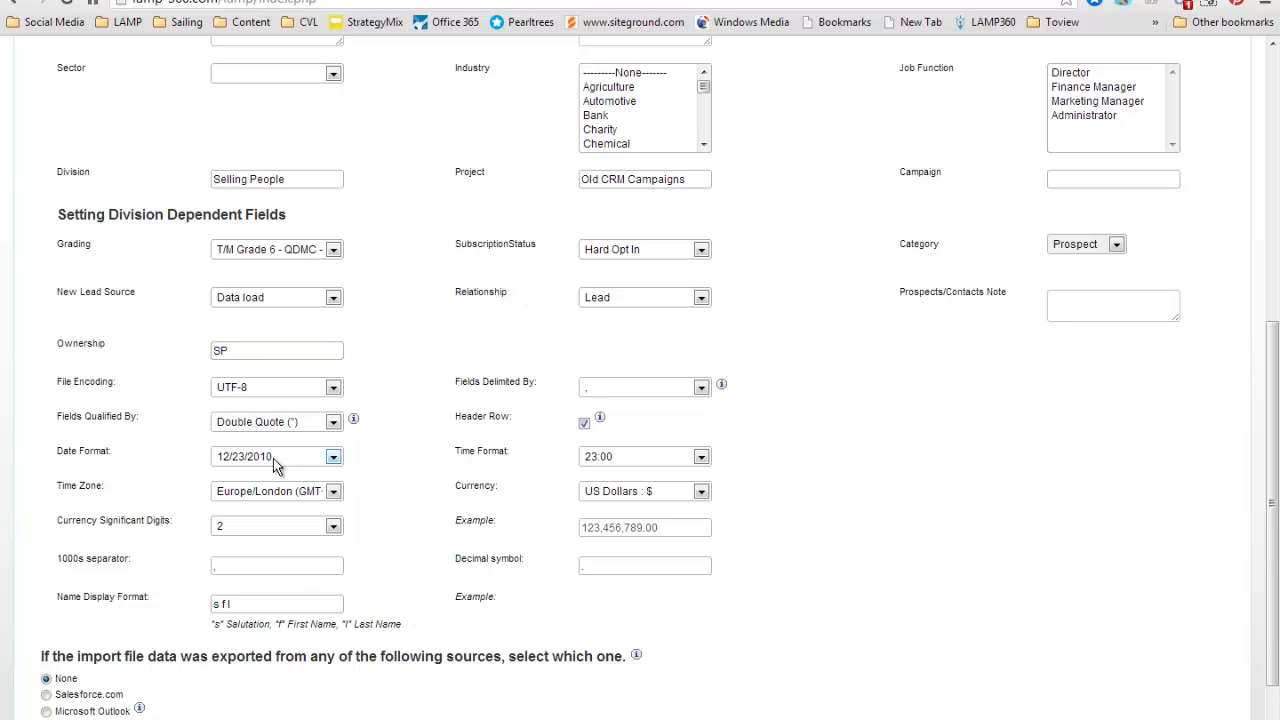
Set the import's date format to 23-12-2010 and its currency to Sterling : £.
click(276, 457)
click(266, 504)
click(645, 493)
click(659, 536)
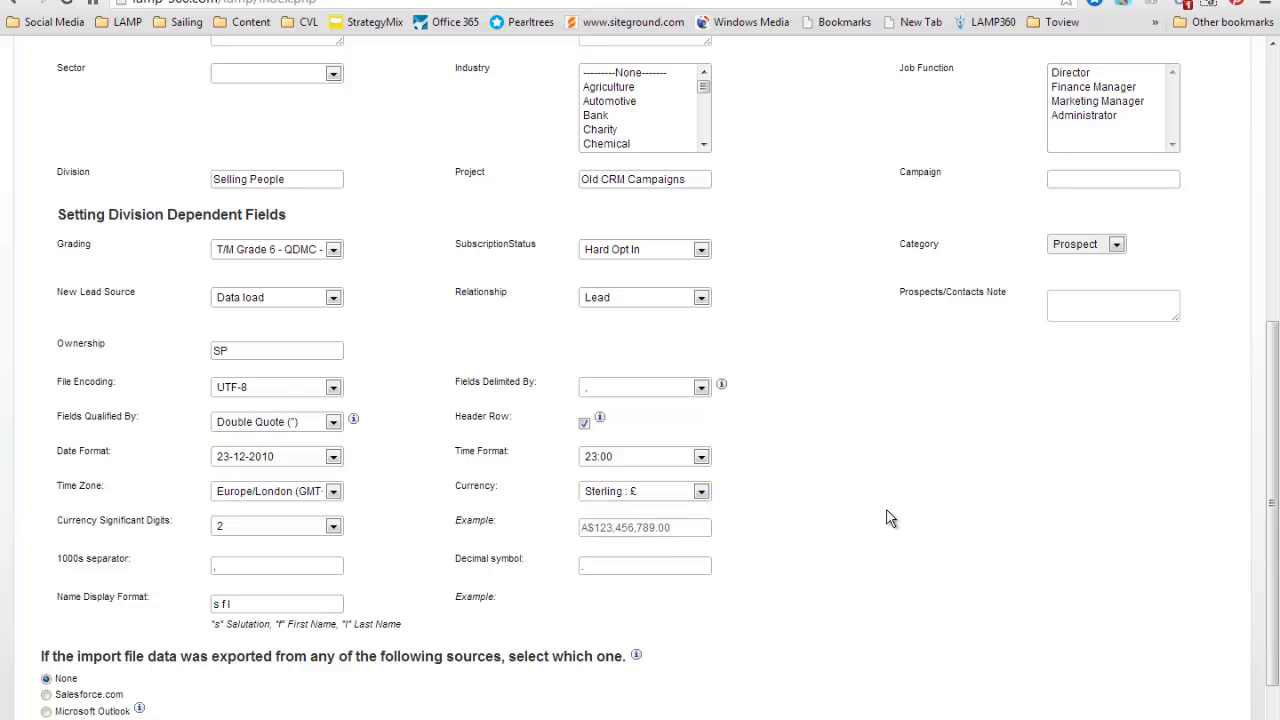
Continue to the field mappings and expand the default value column.
scroll(890, 518, down, 2)
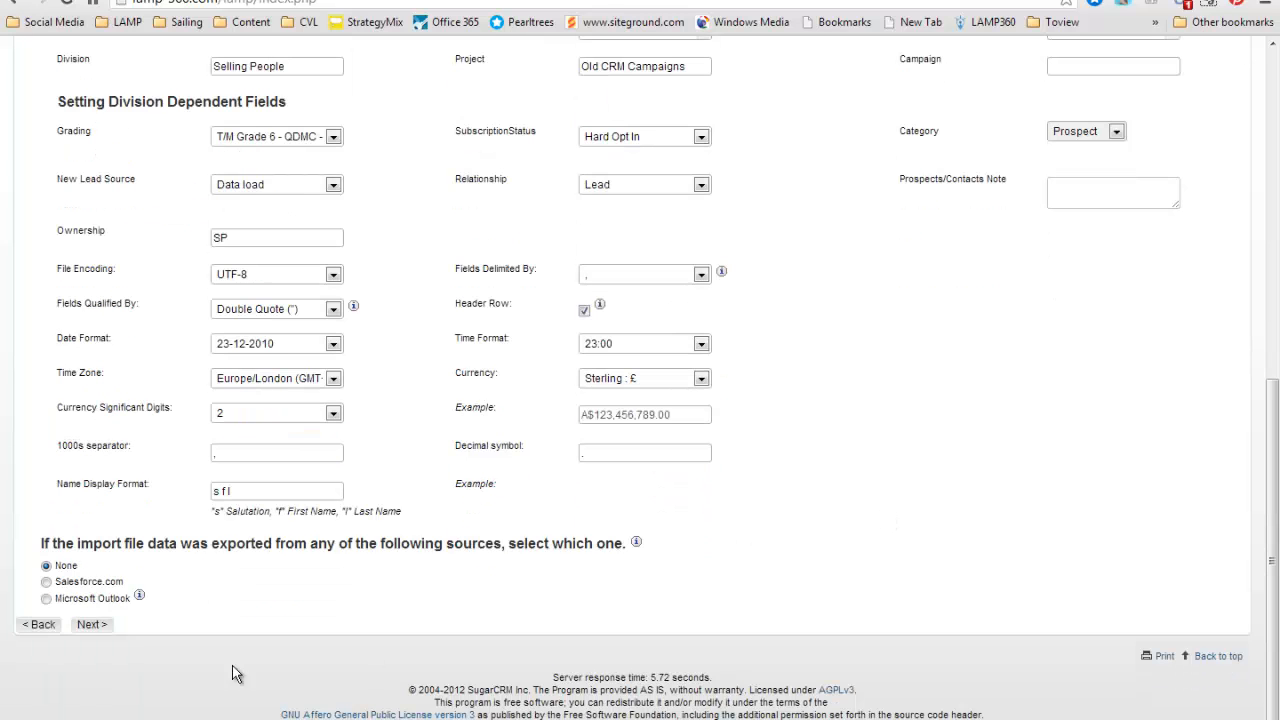
click(90, 625)
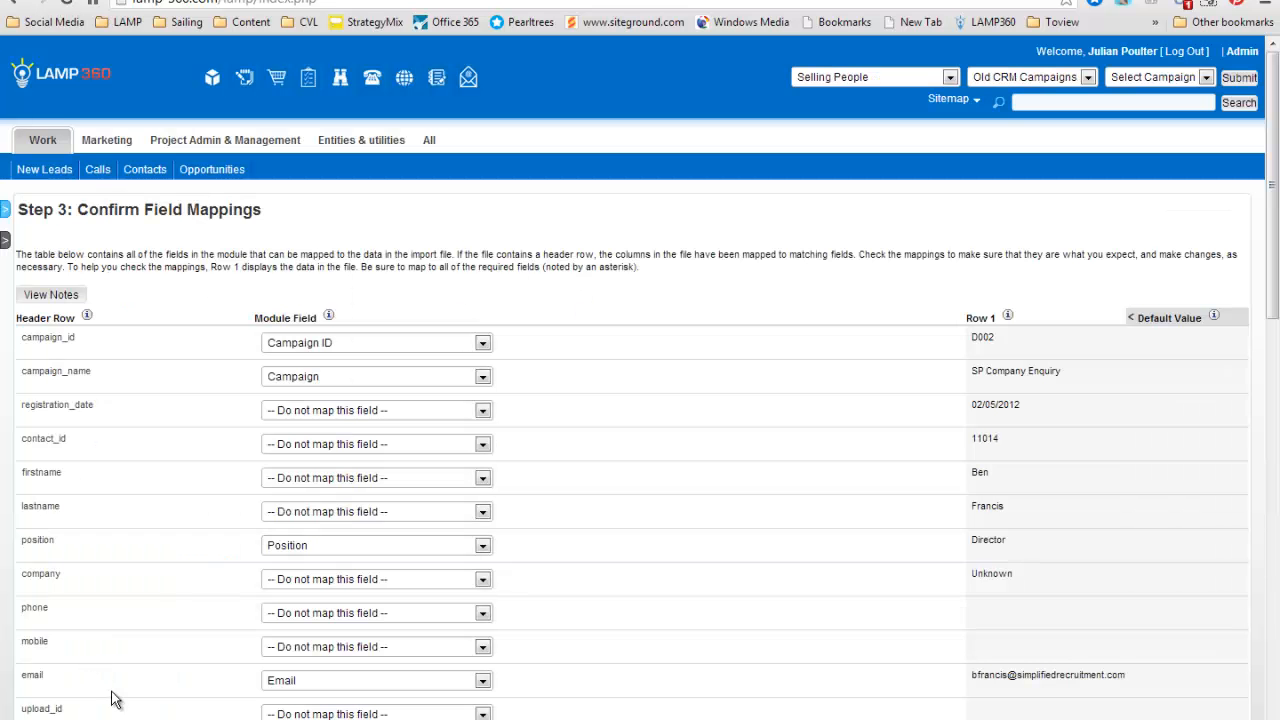
click(1167, 318)
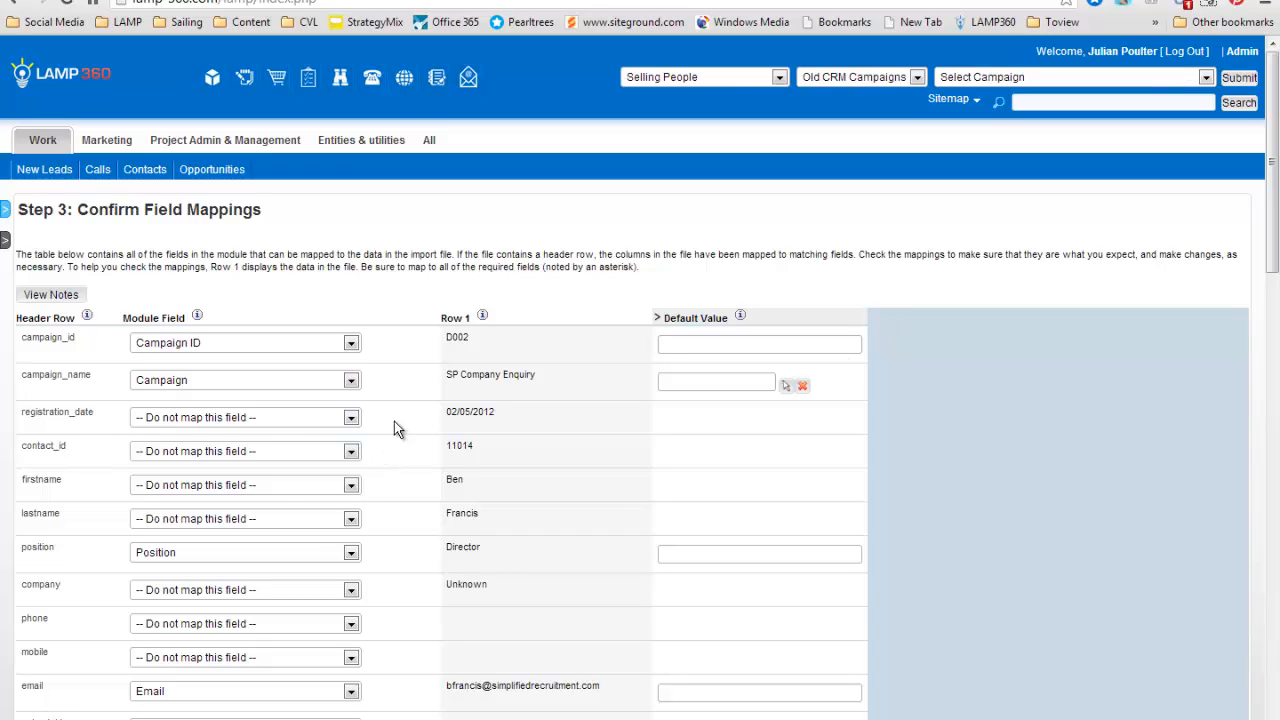
Map the firstname column of the import file to the First Name module field.
click(225, 484)
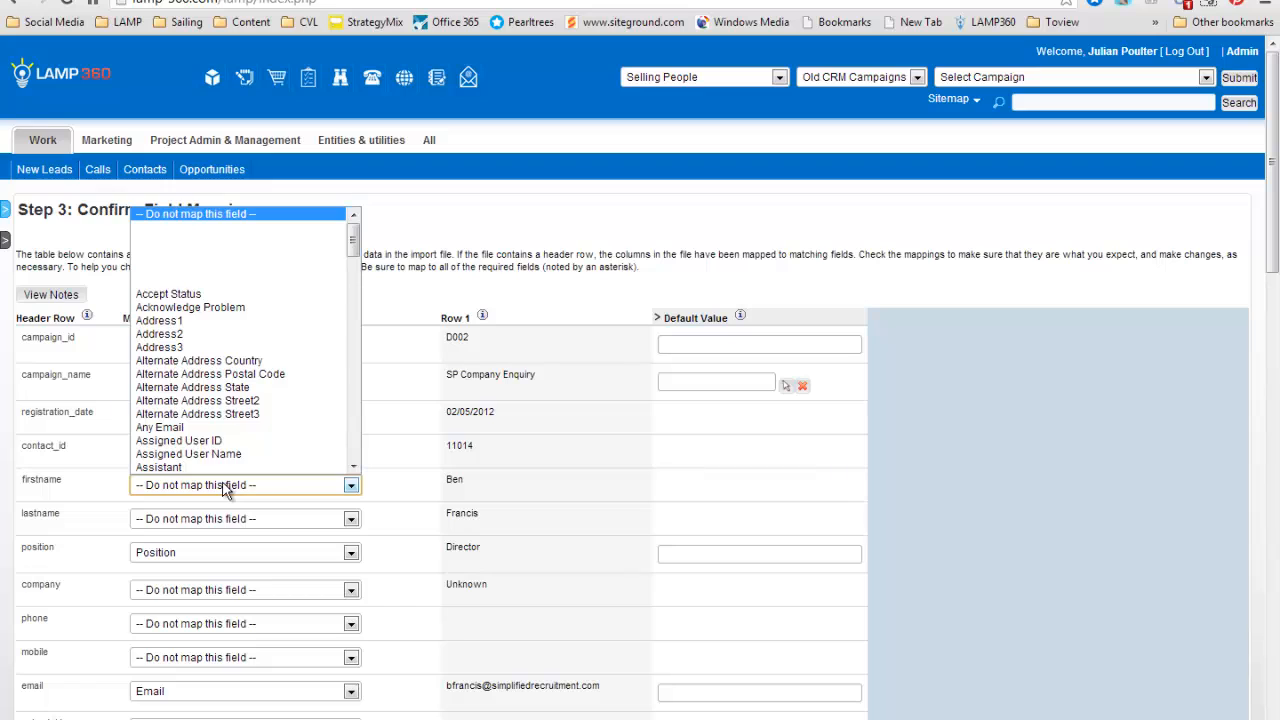
key(f)
scroll(230, 458, down, 1)
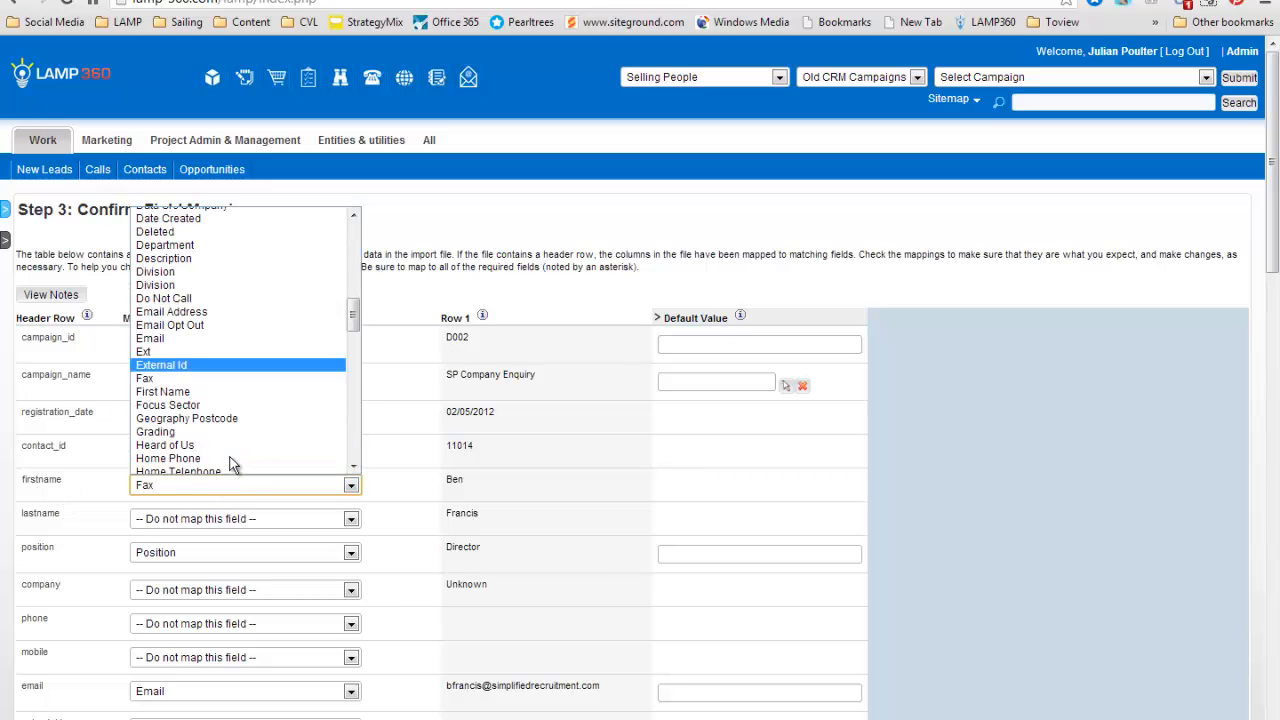
scroll(230, 462, down, 1)
scroll(230, 460, up, 1)
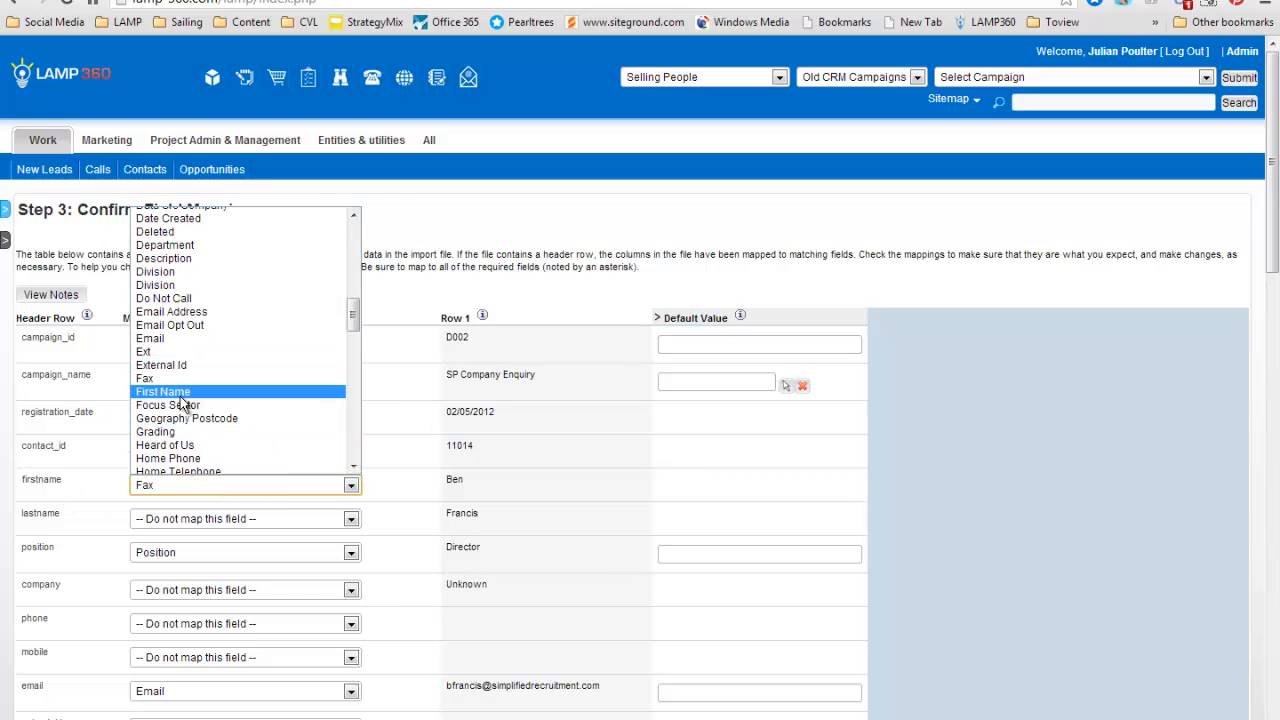
click(182, 393)
Map the lastname column to the required Last Name module field.
click(173, 528)
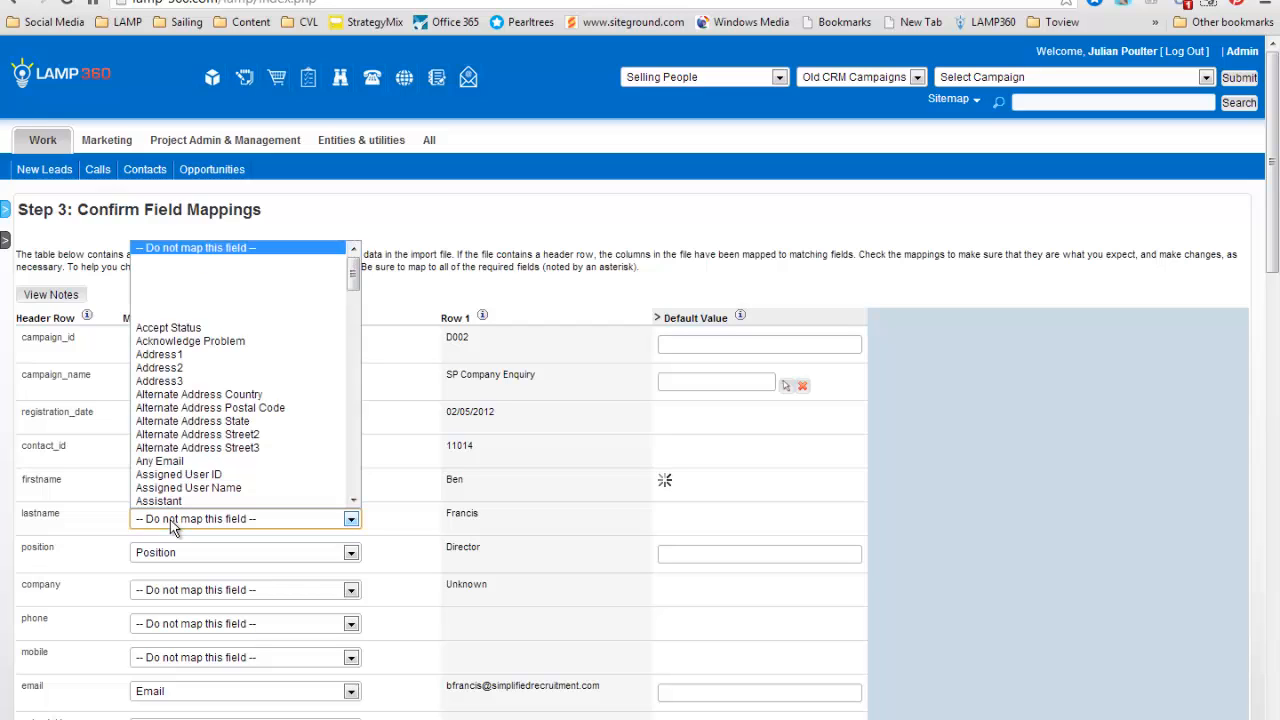
key(l)
scroll(190, 460, down, 1)
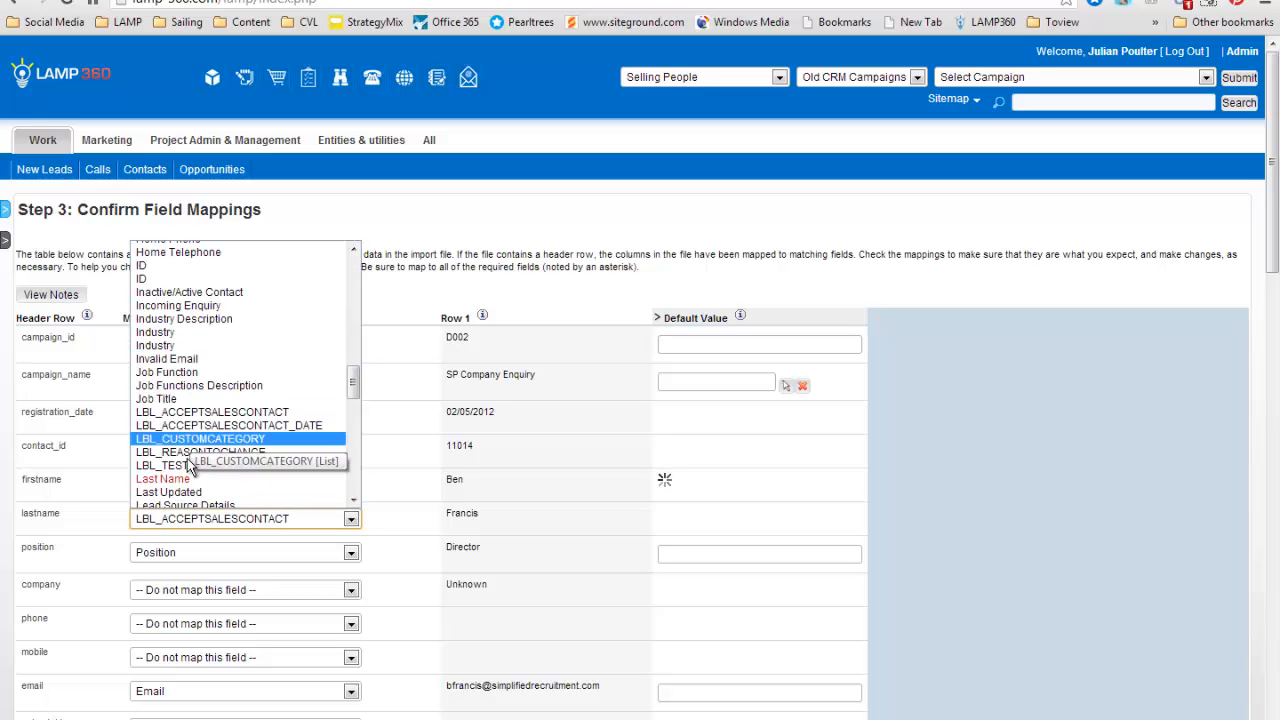
click(189, 479)
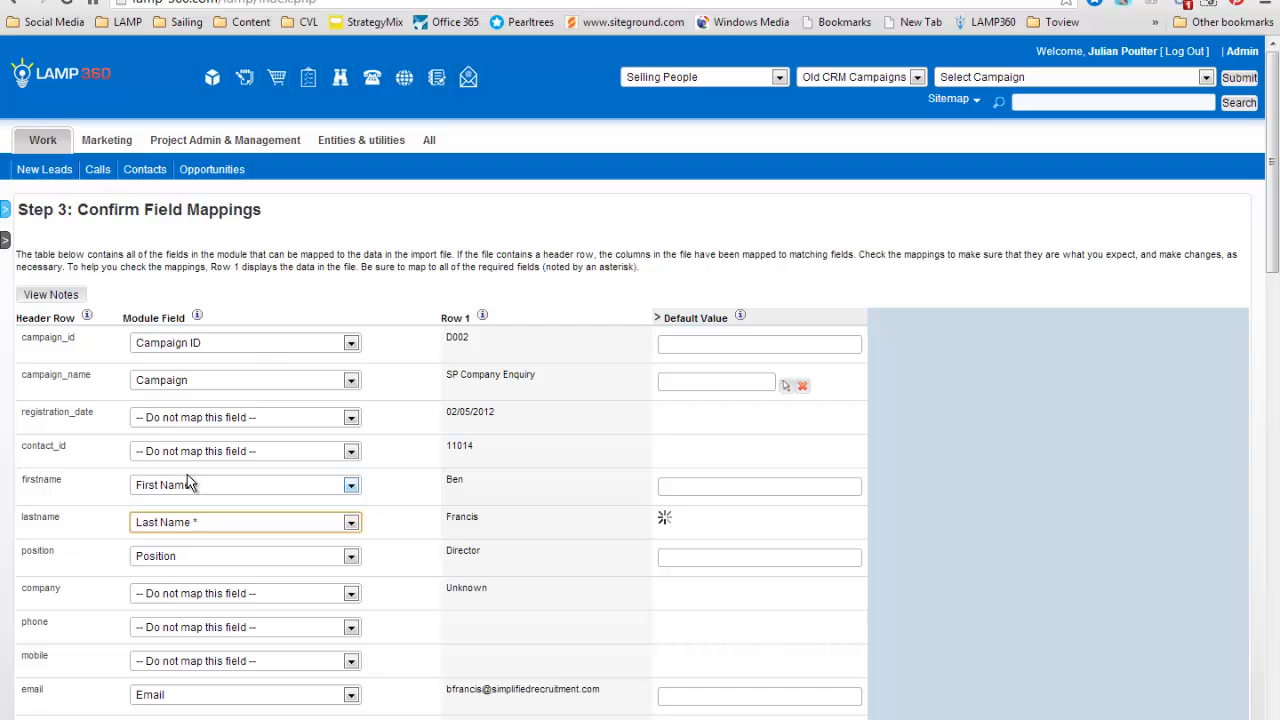
Exclude the campaign_id column from the import by setting it to Do not map this field.
click(241, 346)
scroll(234, 432, up, 1)
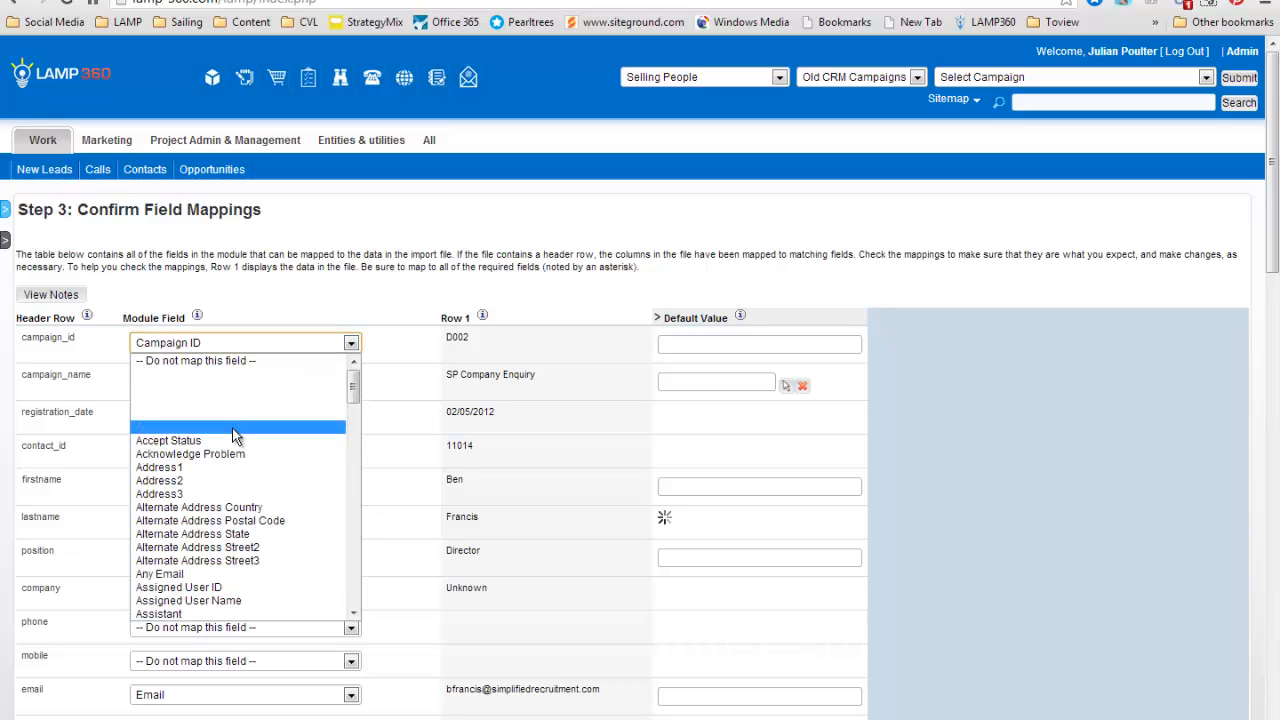
click(212, 360)
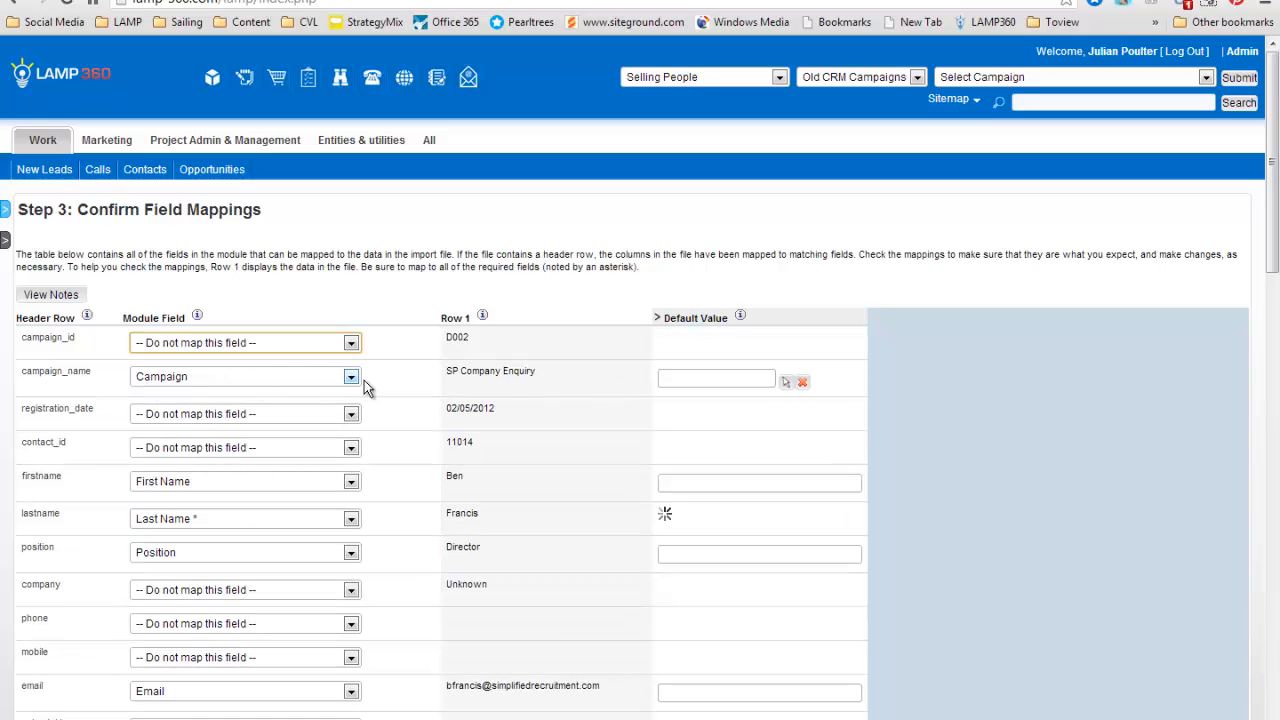
click(425, 507)
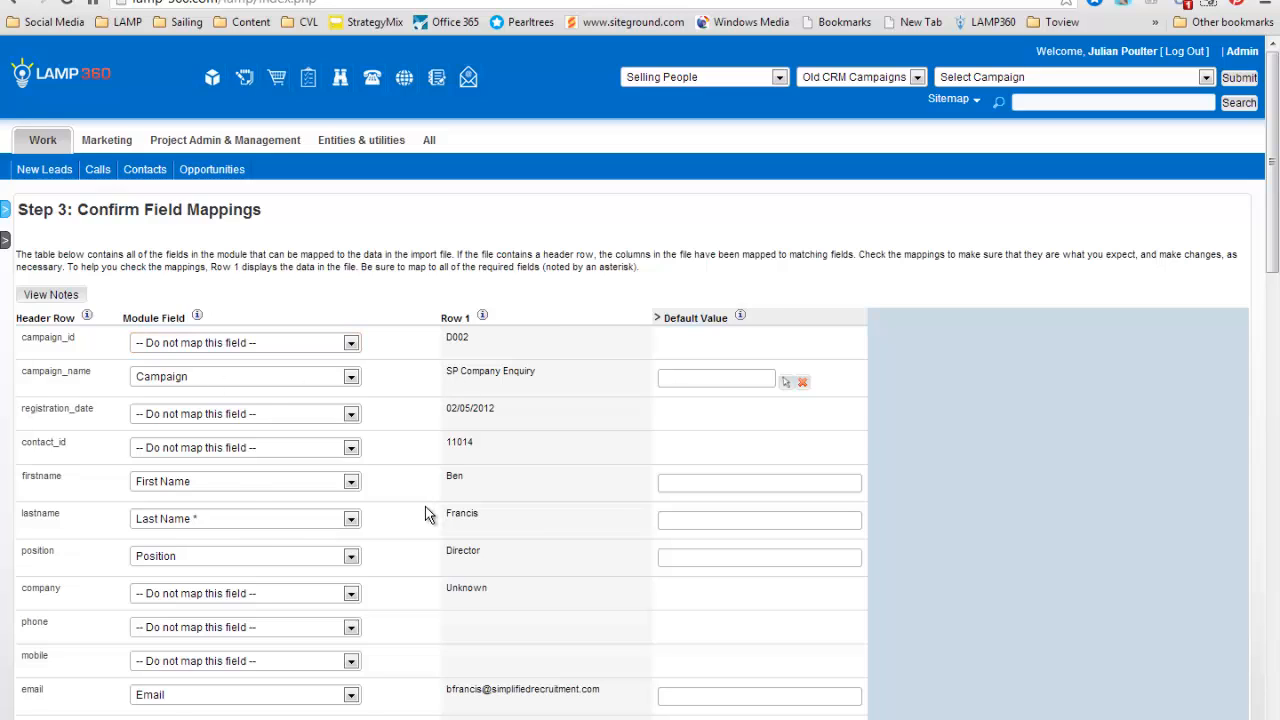
Change the mapping of the position column to the Job Title module field.
scroll(425, 513, down, 2)
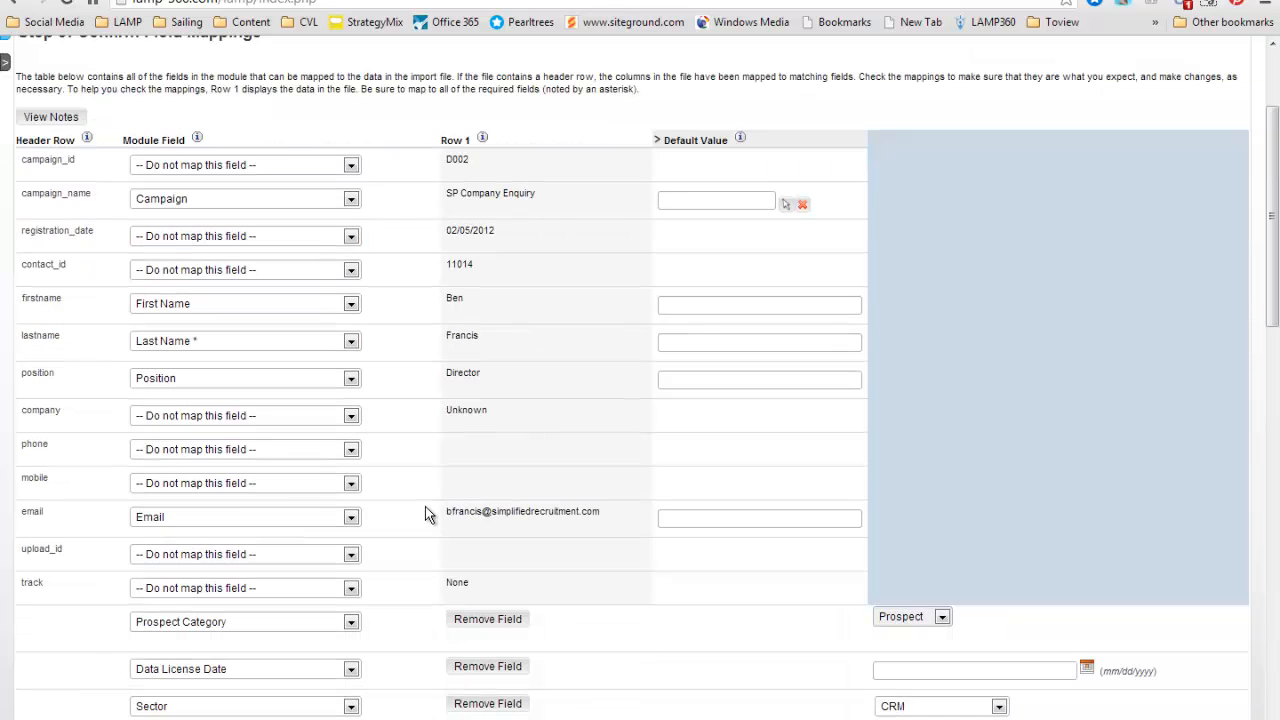
click(153, 386)
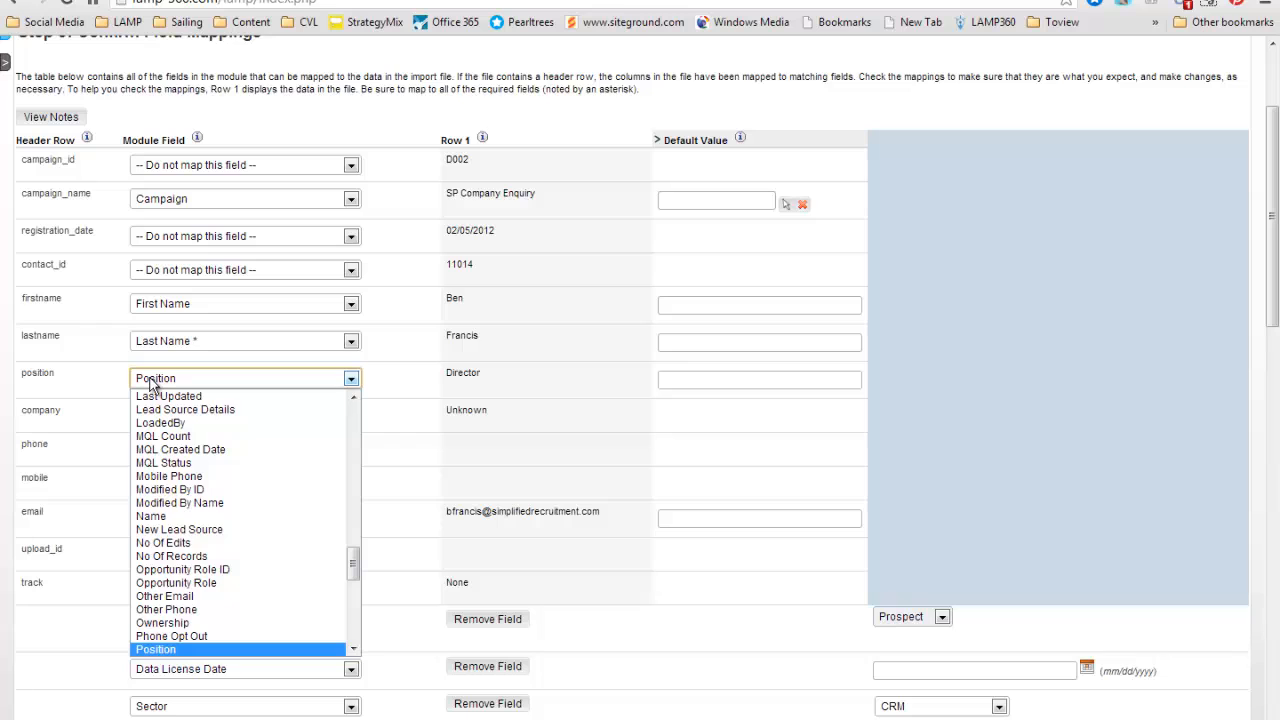
scroll(175, 468, up, 2)
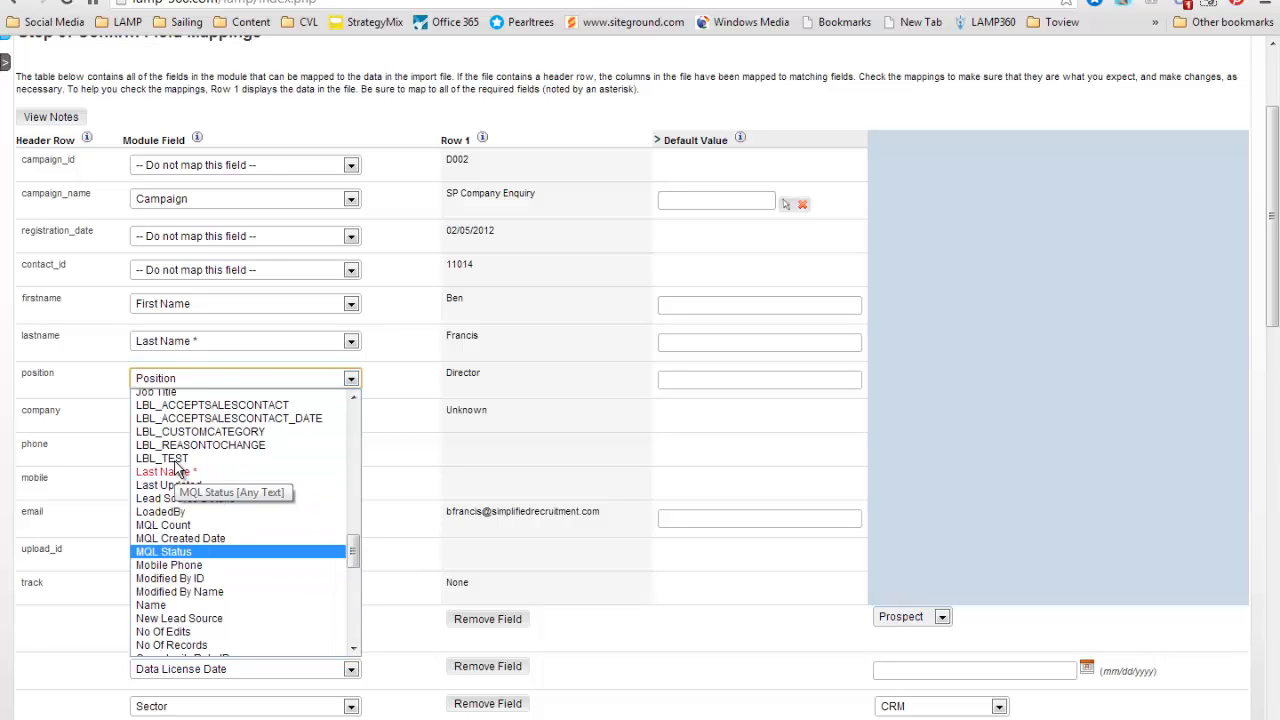
scroll(175, 468, up, 2)
click(170, 478)
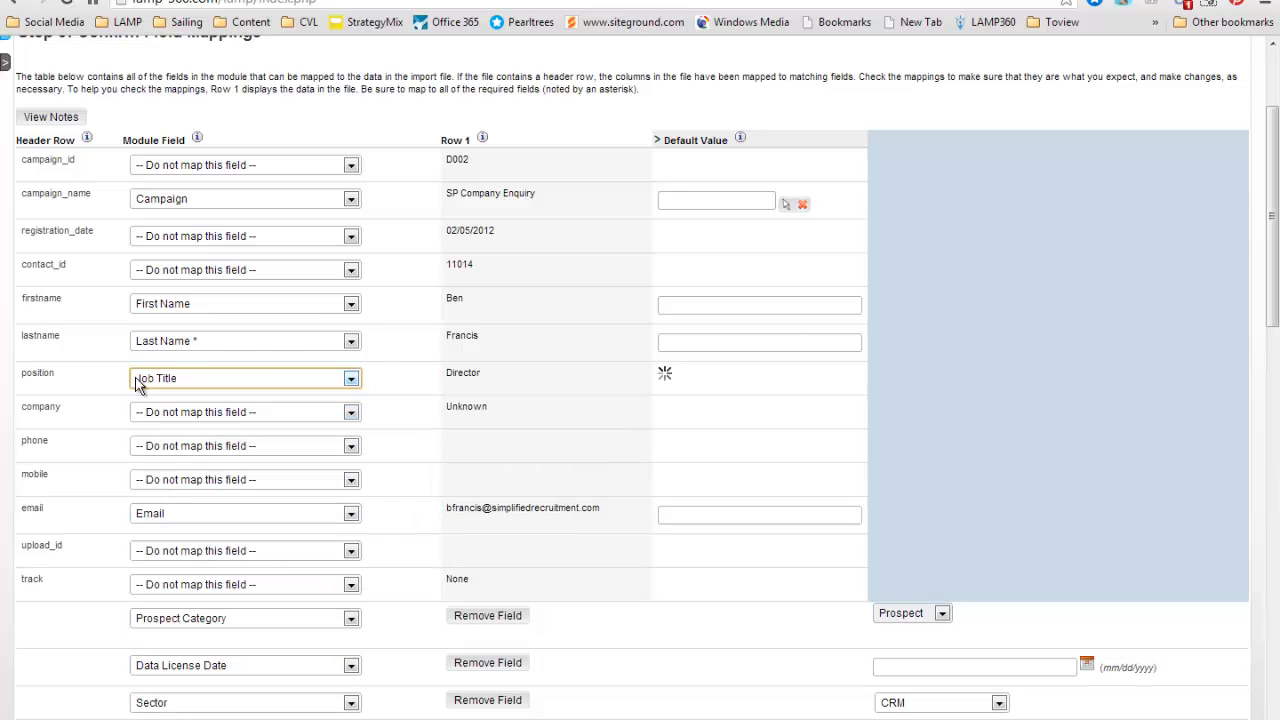
Map the company column to the Company Name module field.
click(161, 414)
scroll(187, 505, down, 2)
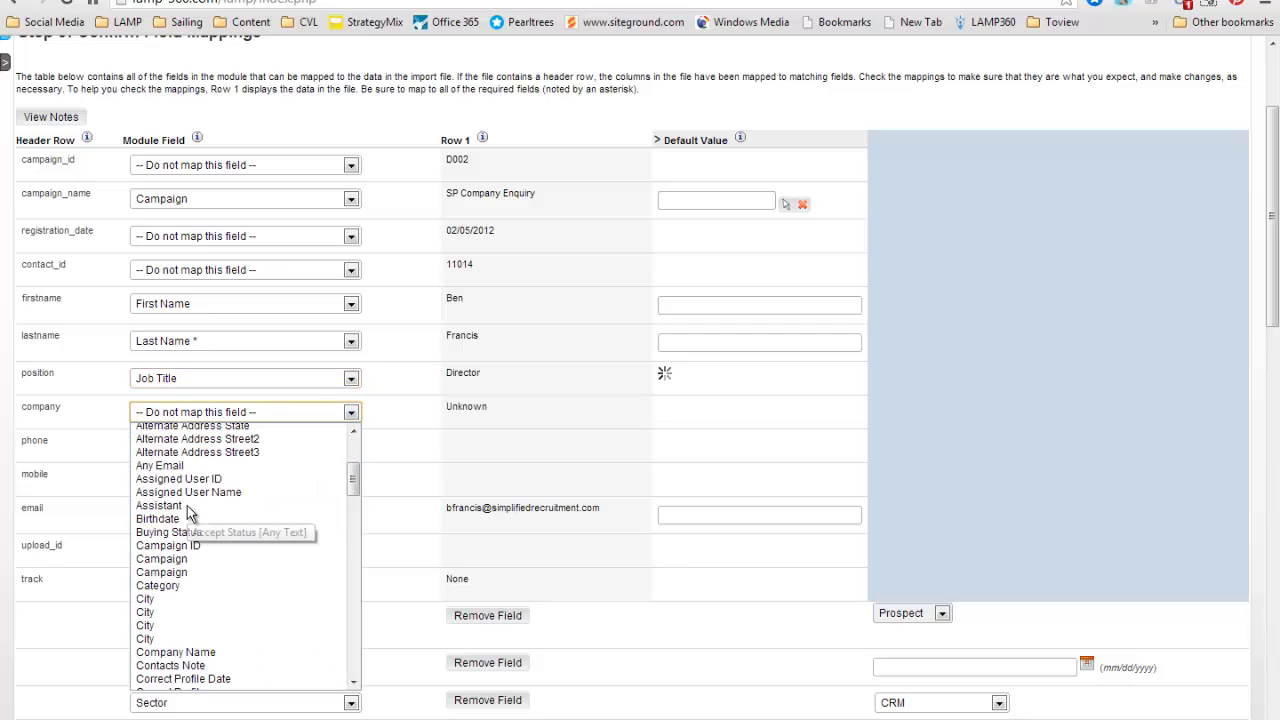
scroll(187, 507, down, 10)
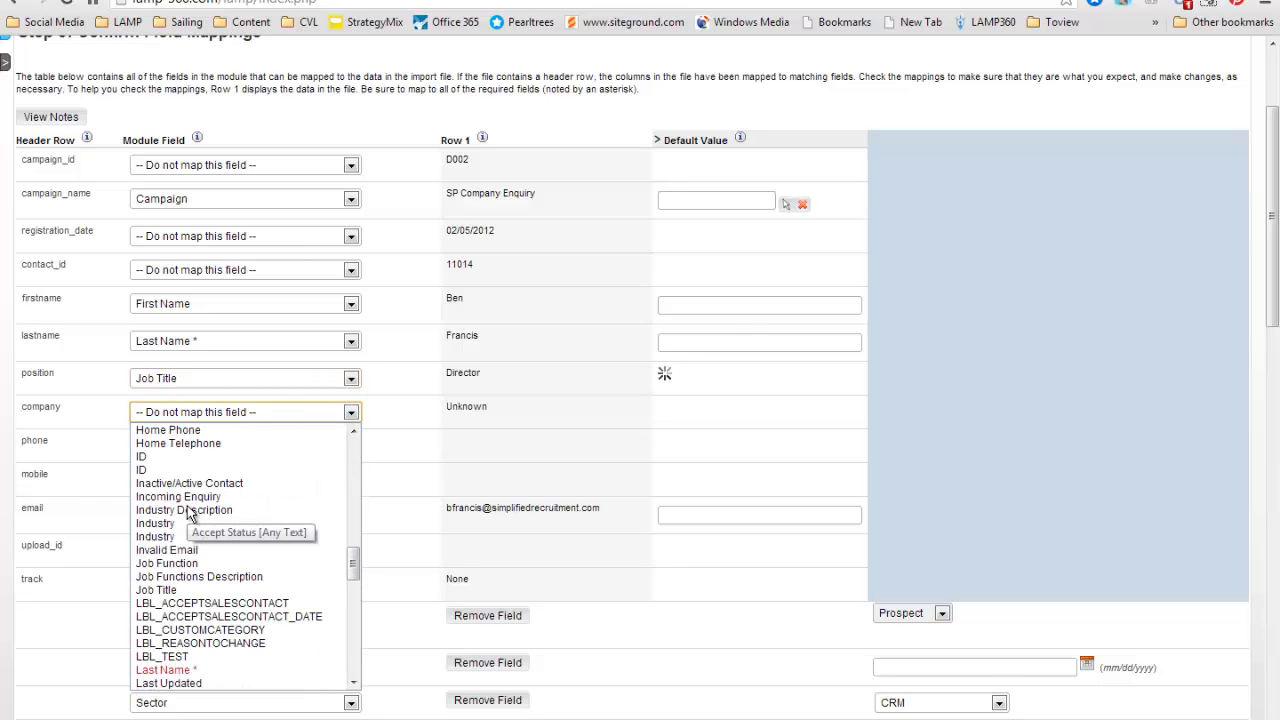
scroll(190, 512, up, 8)
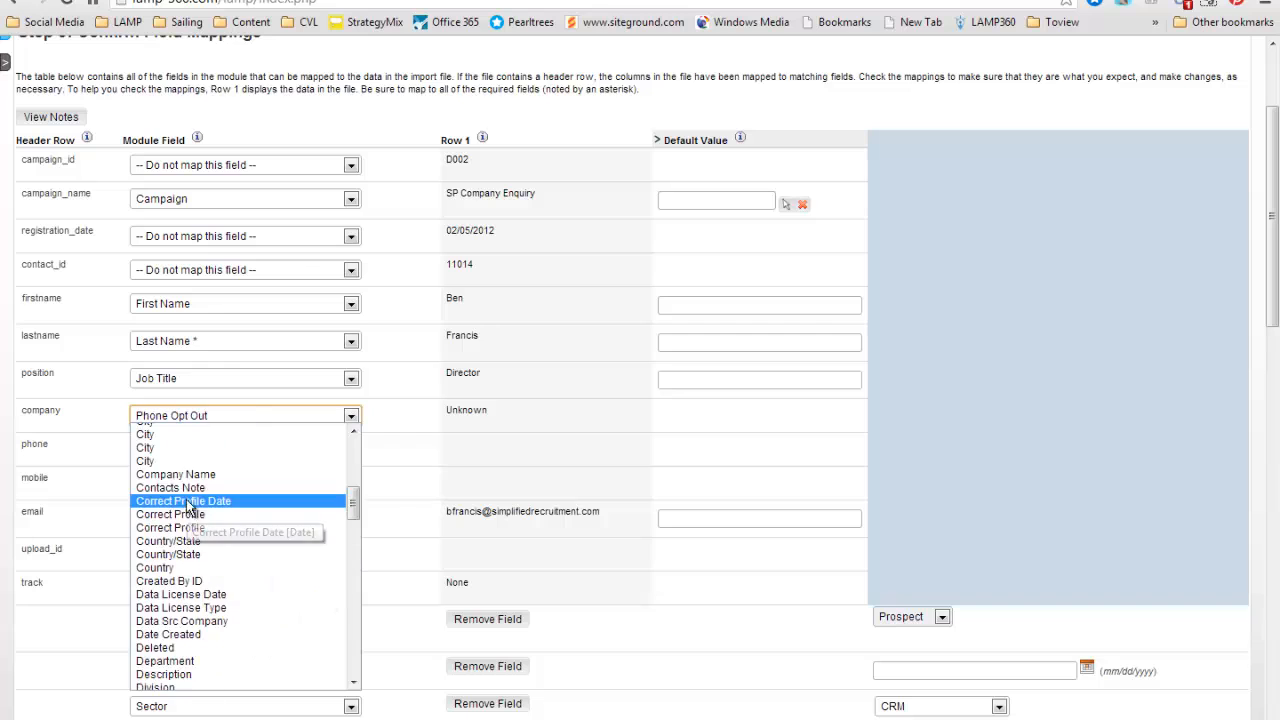
click(201, 481)
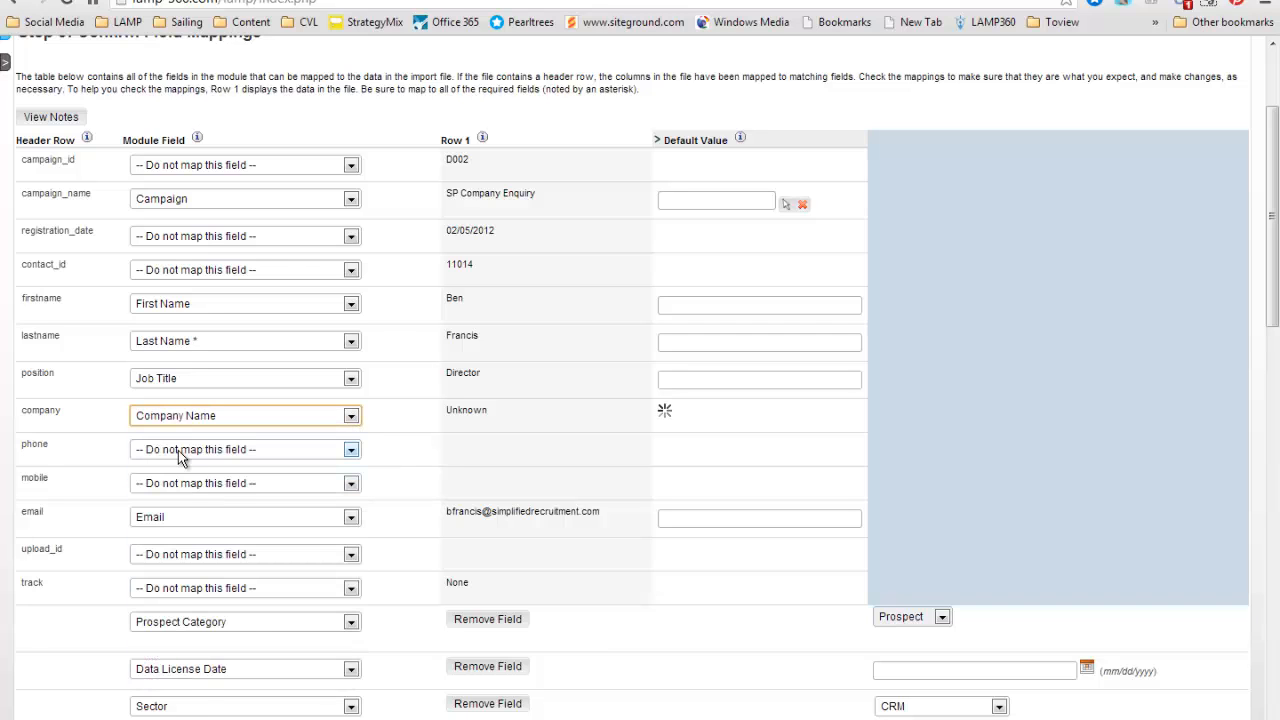
Map the phone column to the Telephone module field.
click(178, 450)
scroll(185, 588, down, 6)
scroll(185, 588, down, 12)
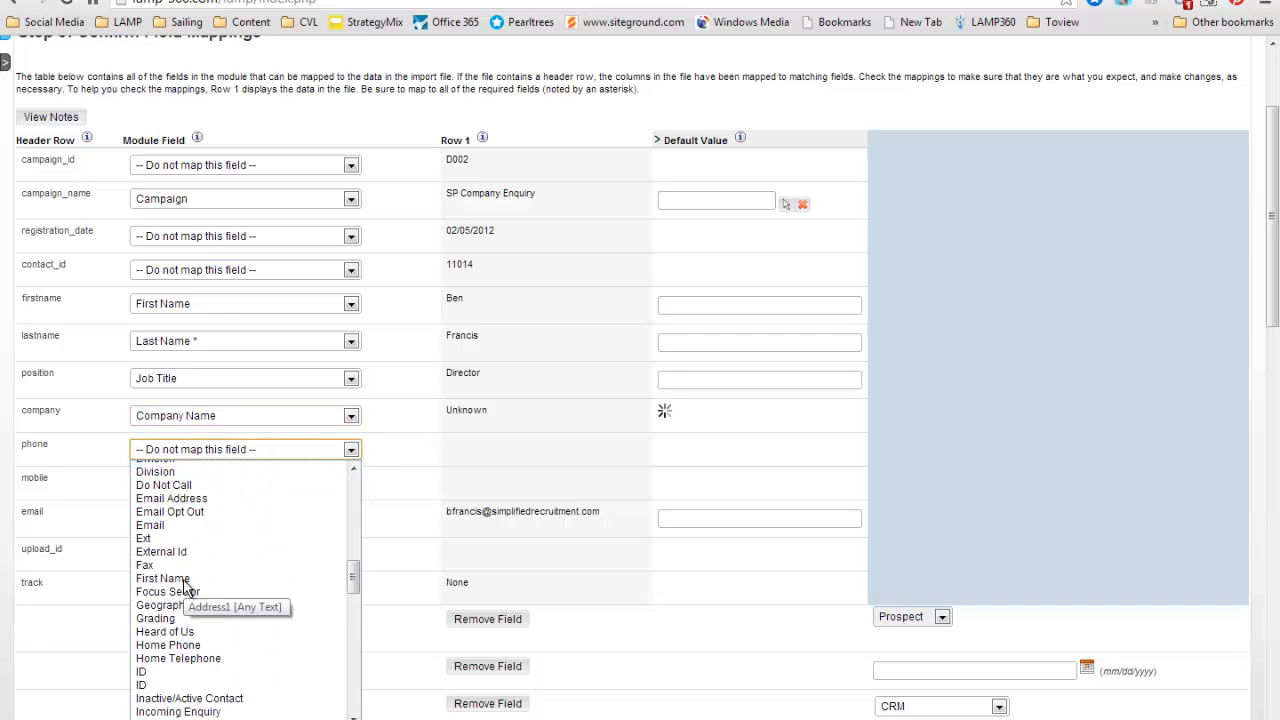
scroll(185, 588, down, 4)
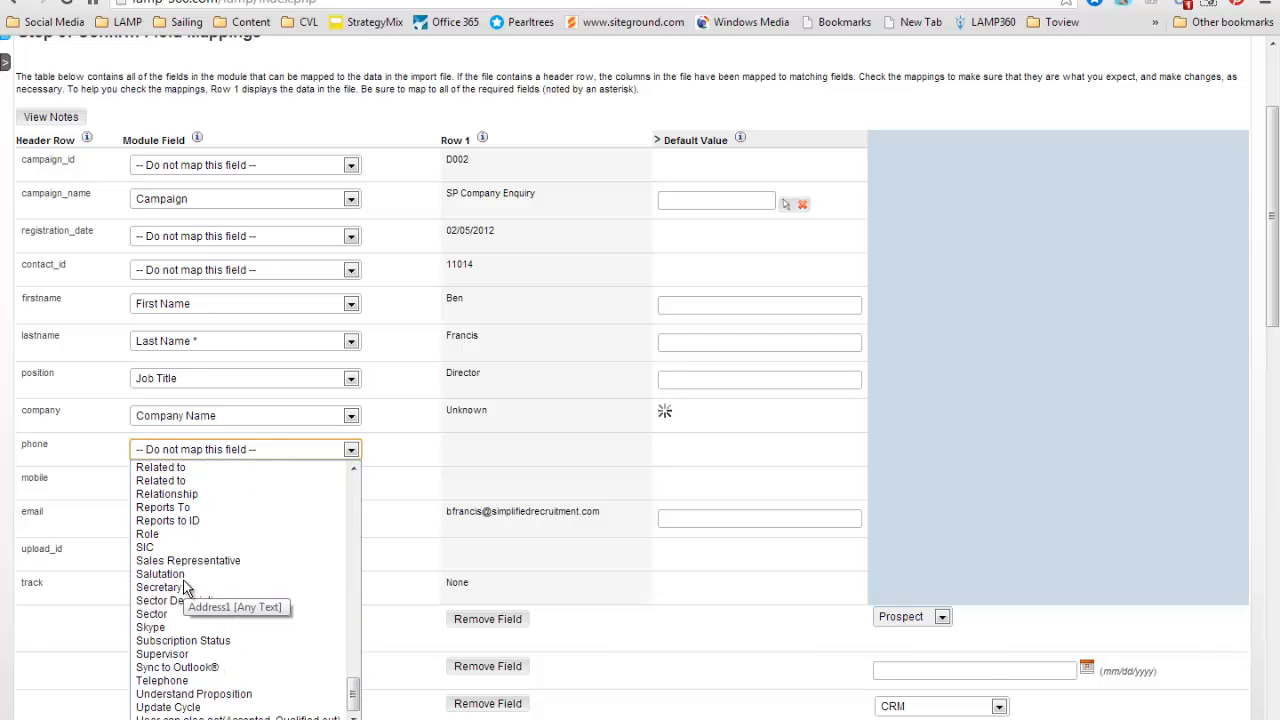
click(165, 680)
Map the mobile column to the Mobile Phone module field.
click(184, 488)
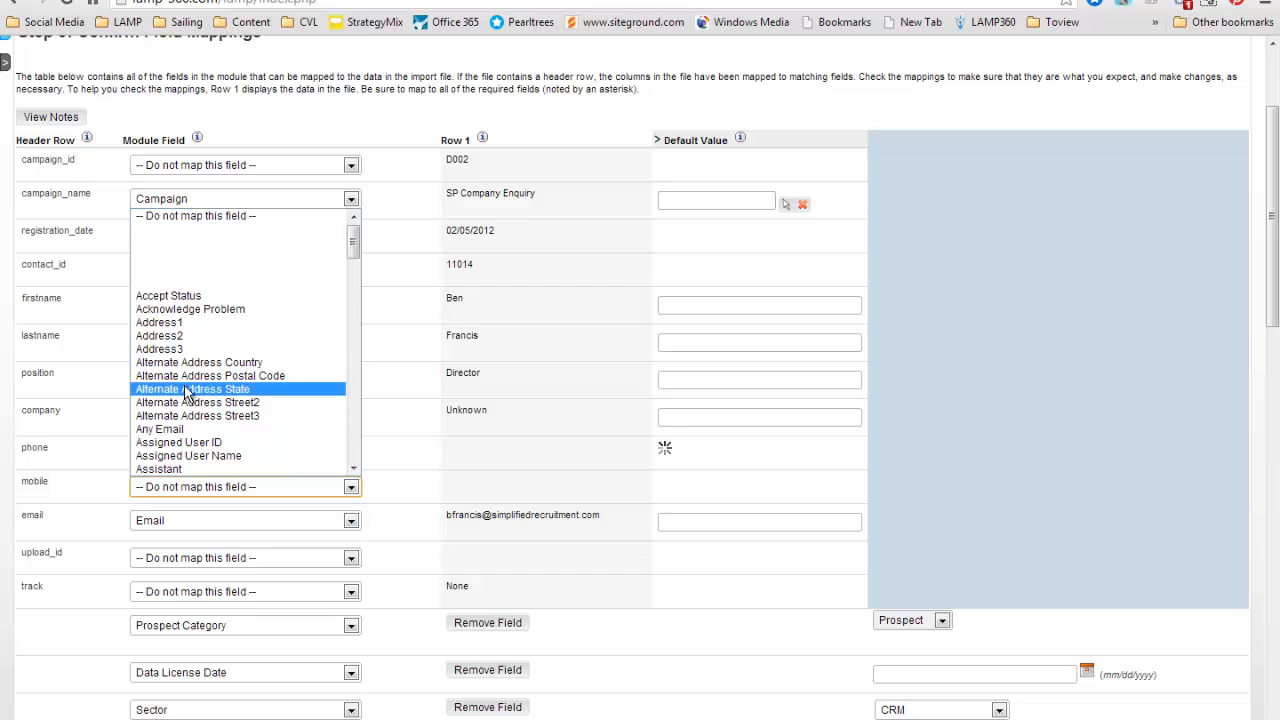
scroll(185, 395, down, 10)
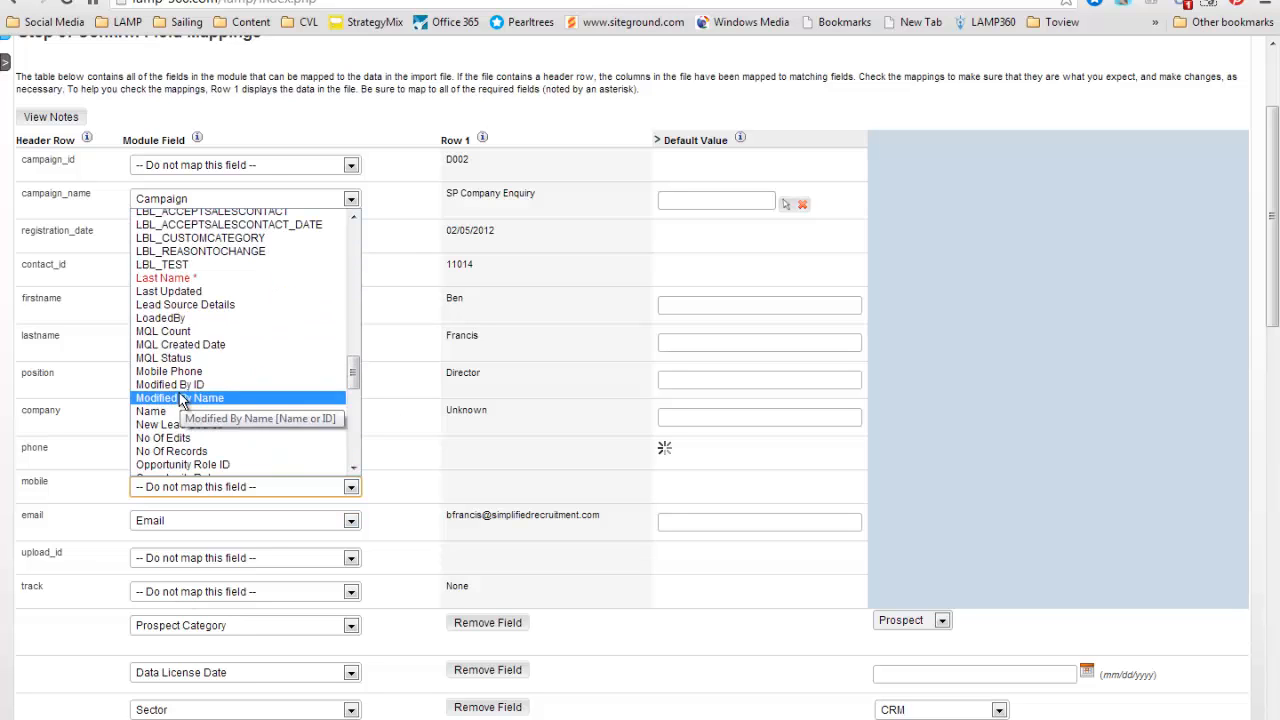
click(180, 371)
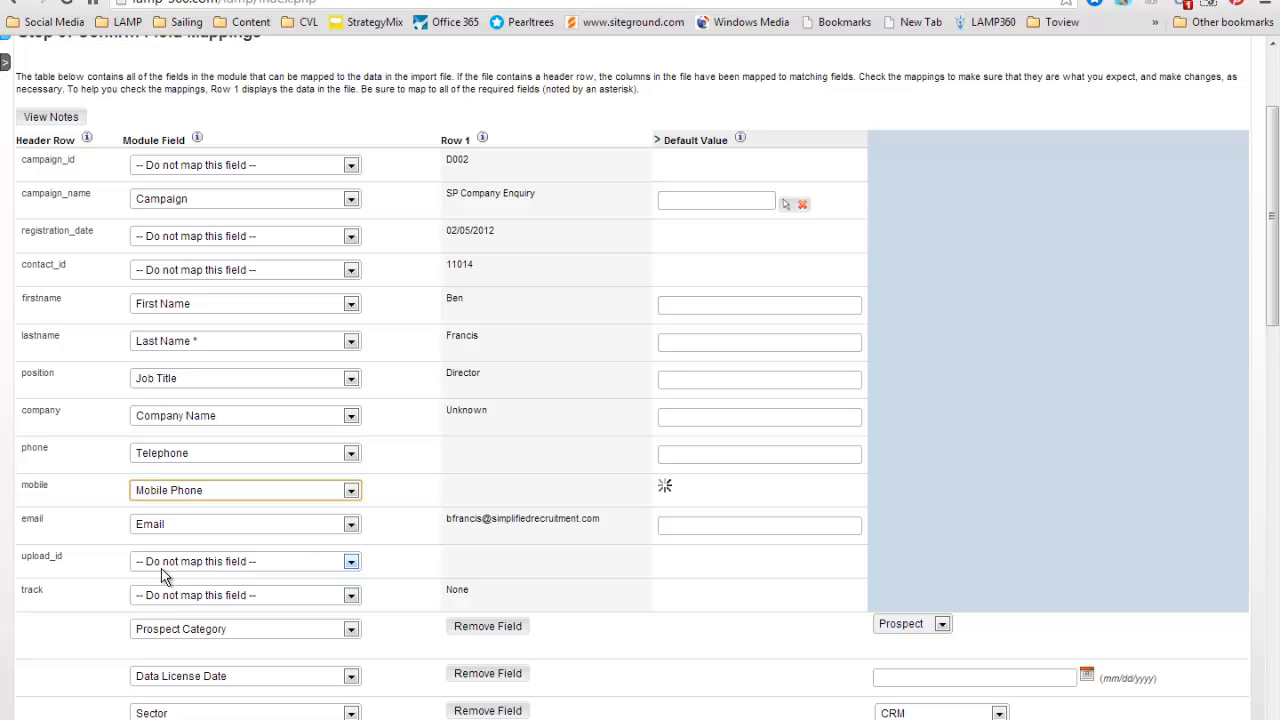
Review the remaining fields and their default values, and continue to the duplicate check.
scroll(440, 550, down, 3)
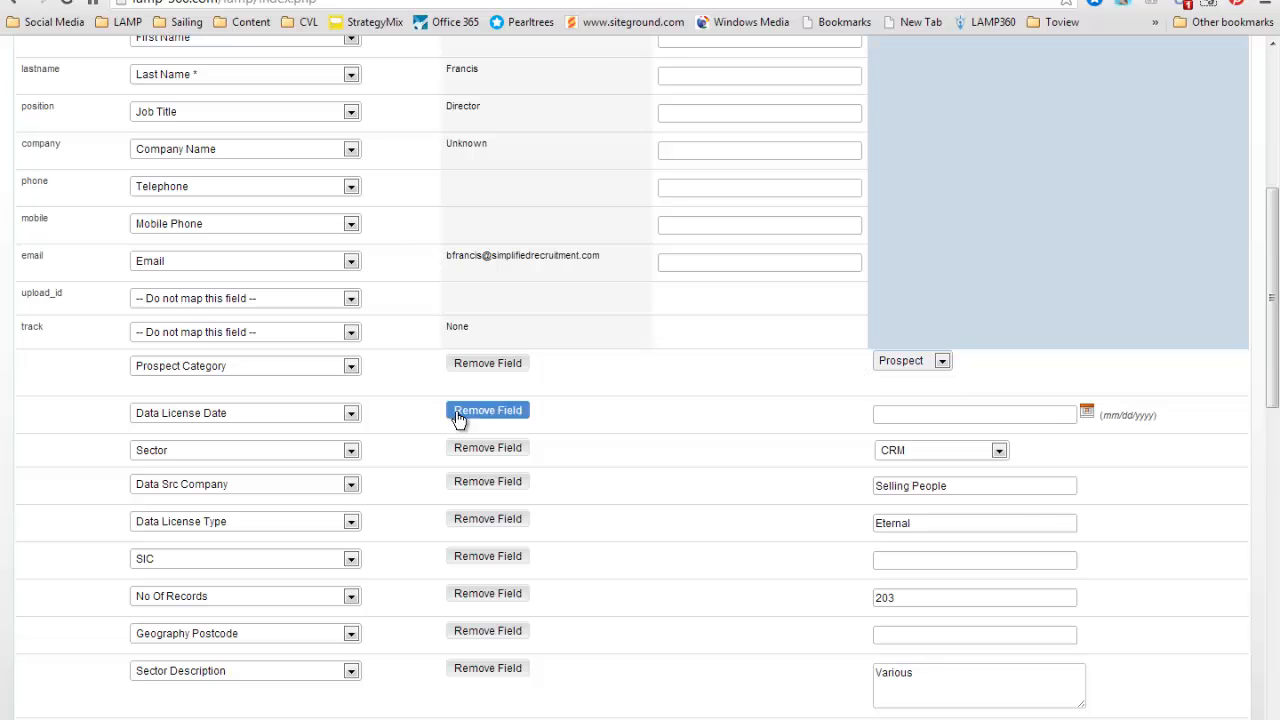
scroll(706, 446, down, 2)
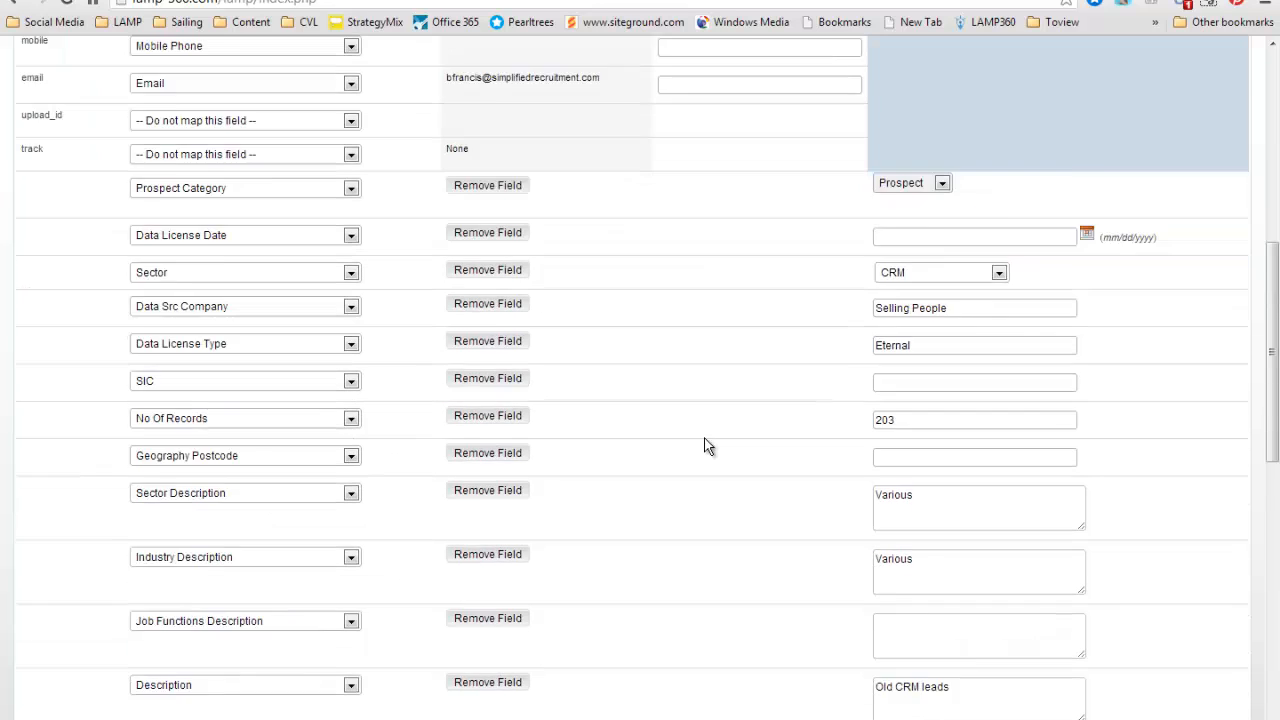
scroll(706, 446, down, 5)
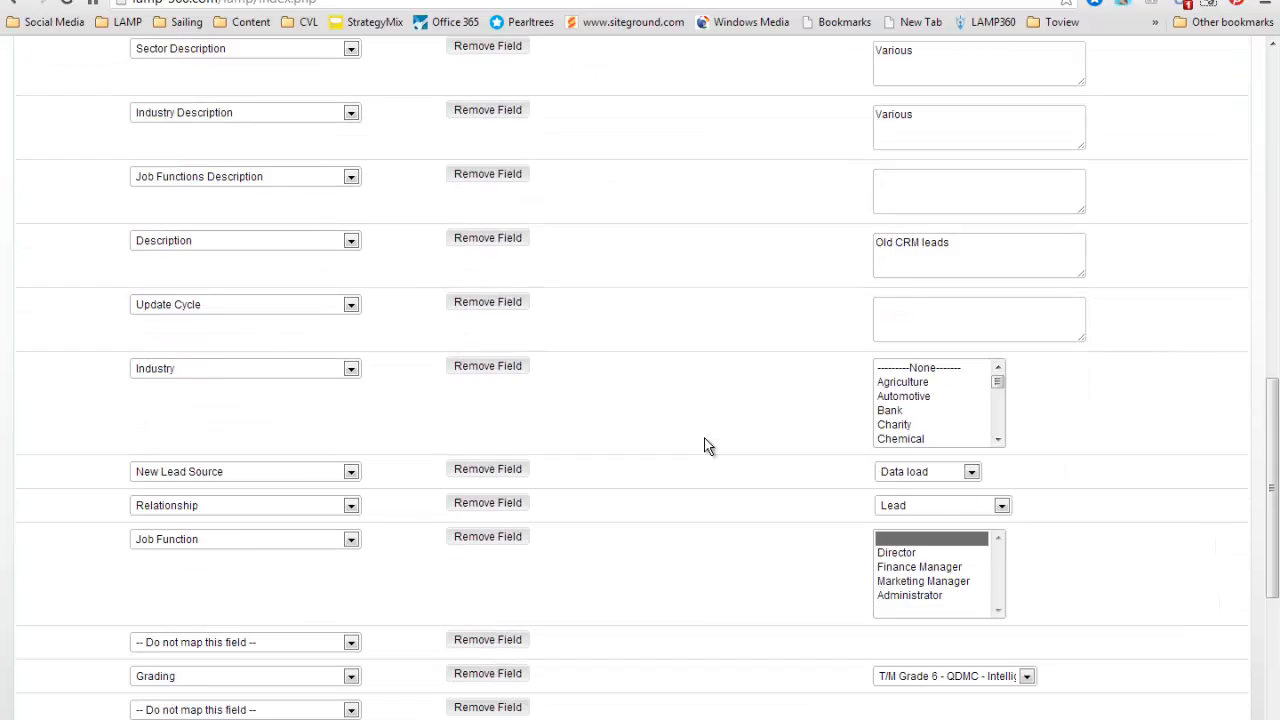
scroll(706, 446, down, 5)
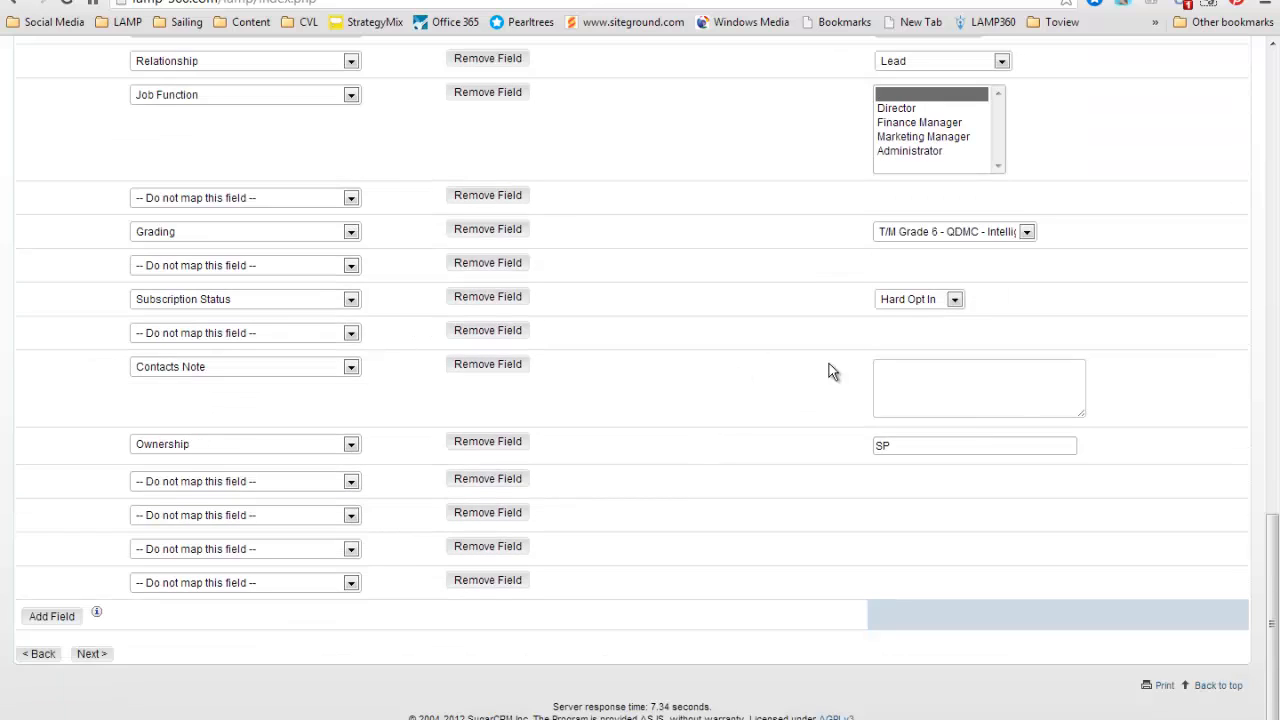
click(88, 656)
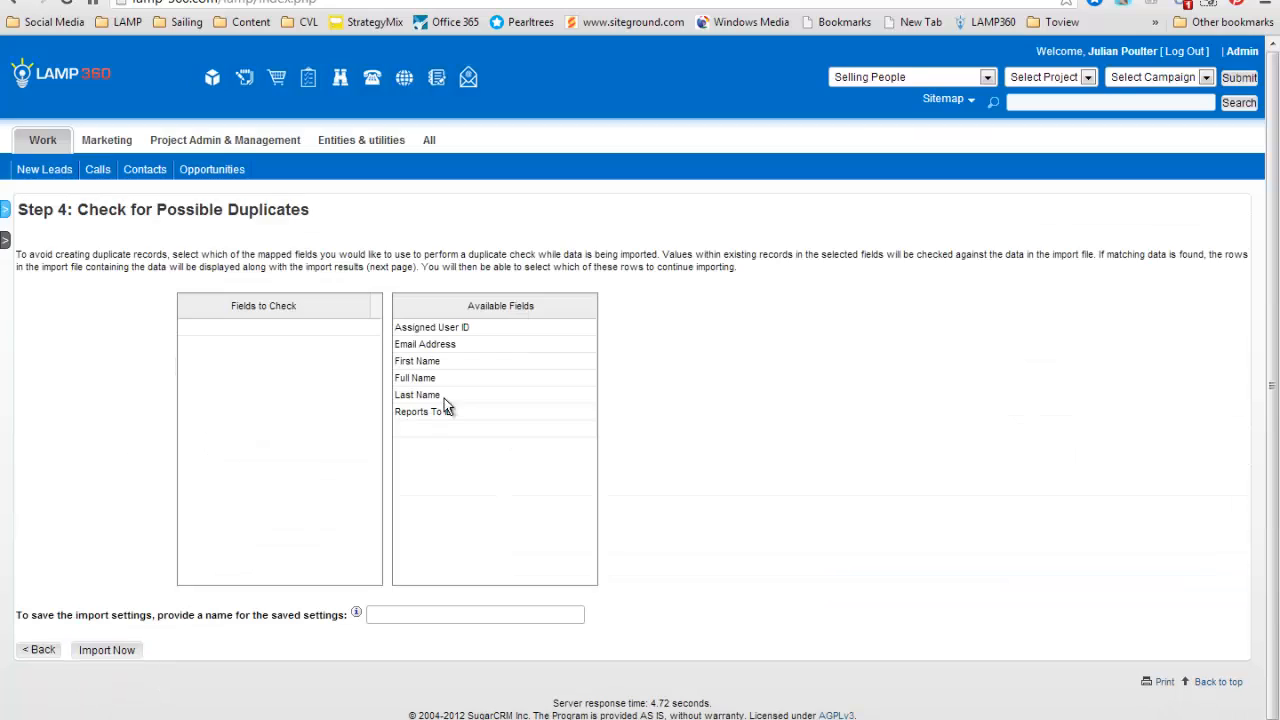
Save the import settings under the name Demodataload and run the import without choosing any duplicate-check fields.
click(441, 615)
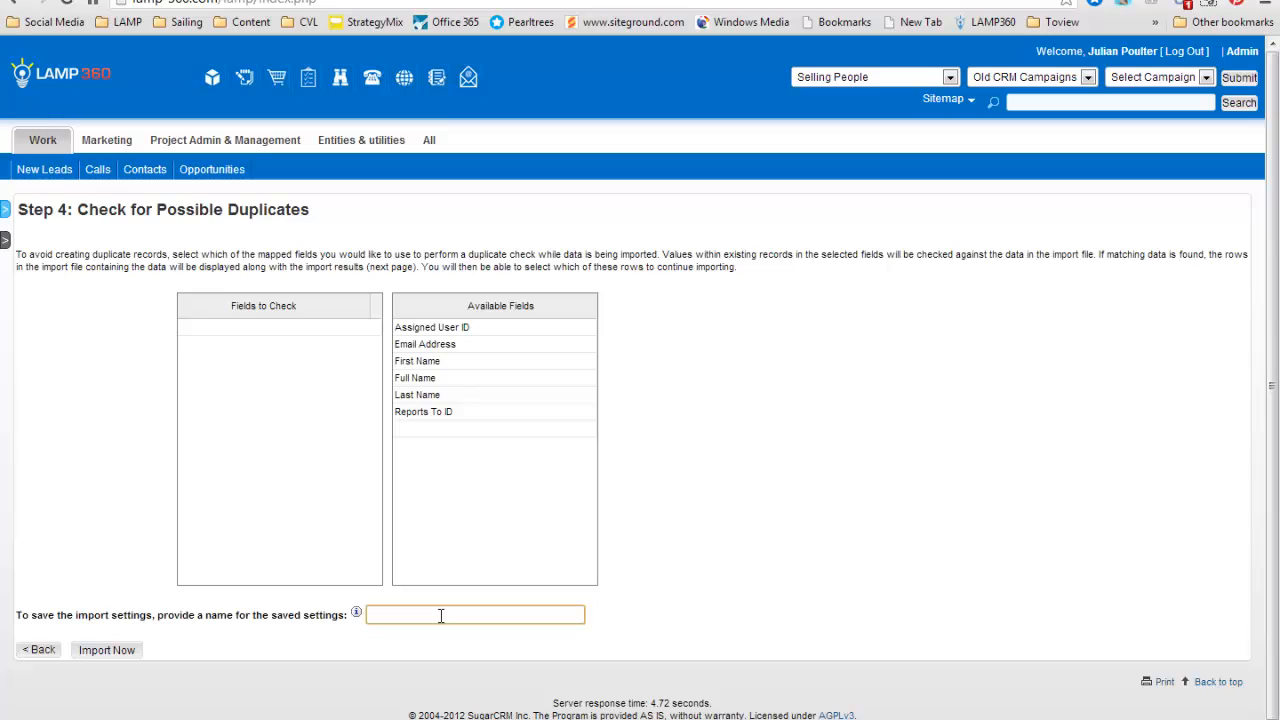
text(Demo dataload)
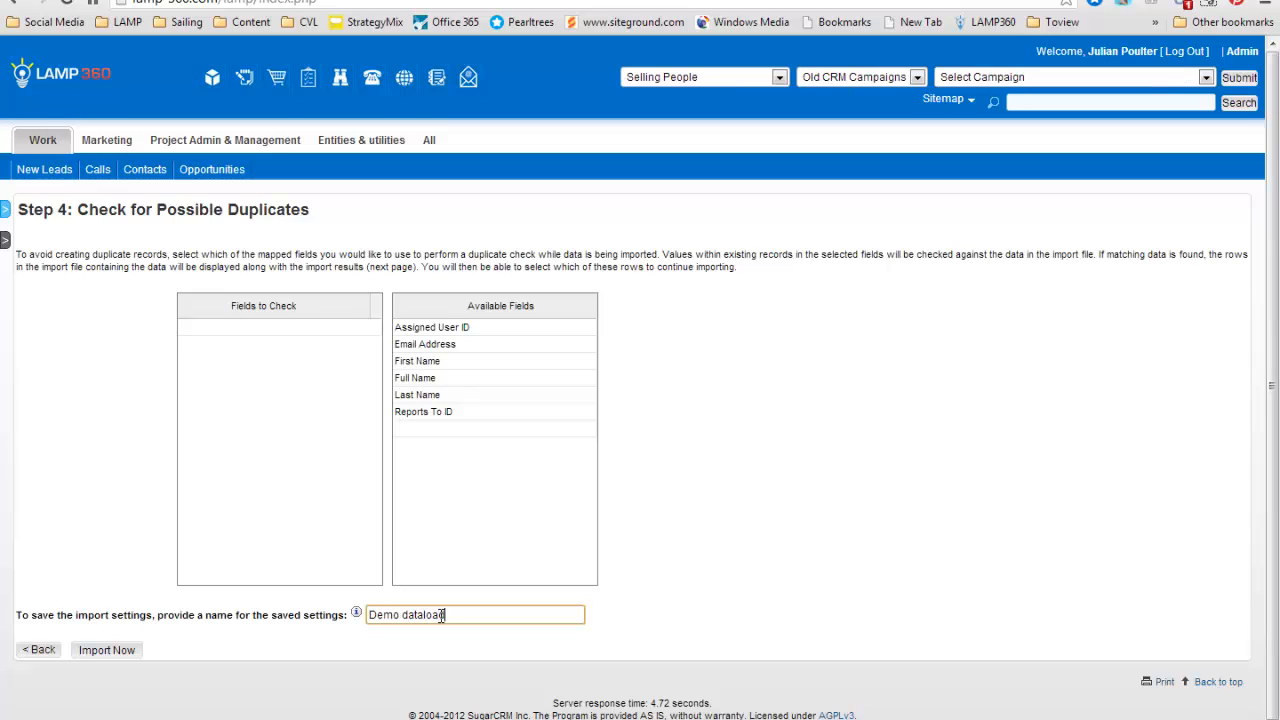
click(403, 616)
key(BackSpace)
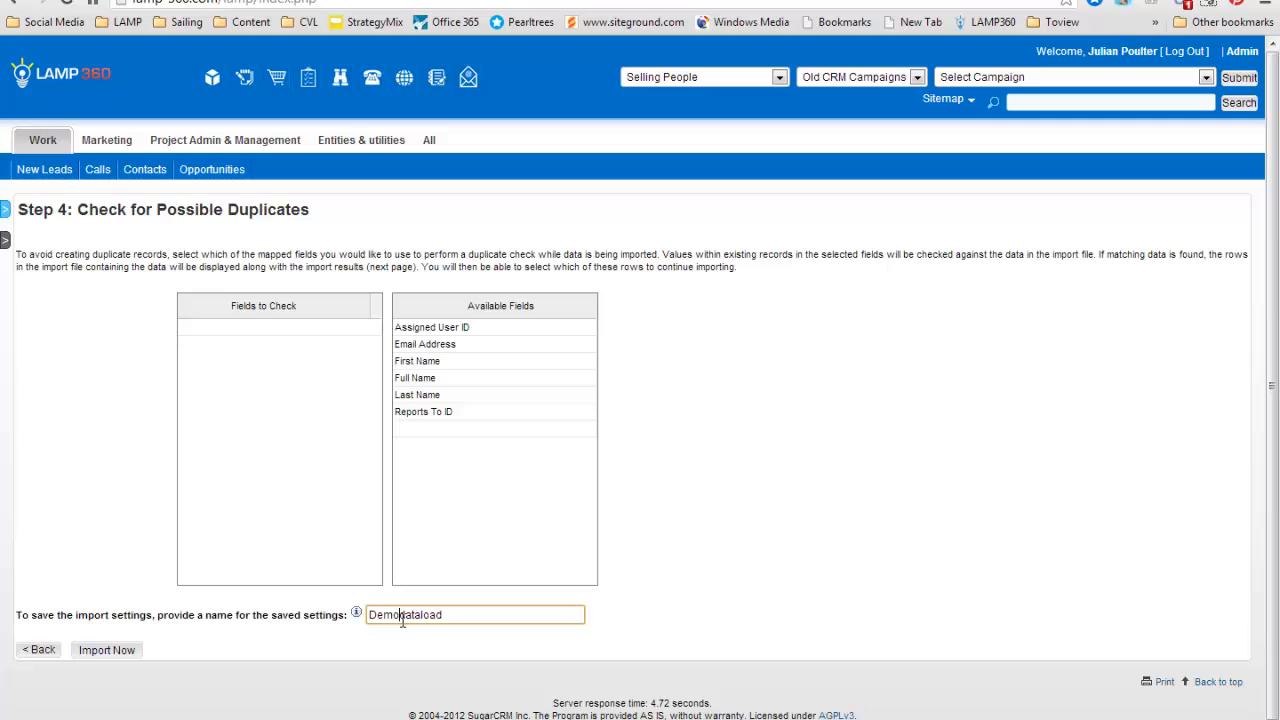
click(107, 651)
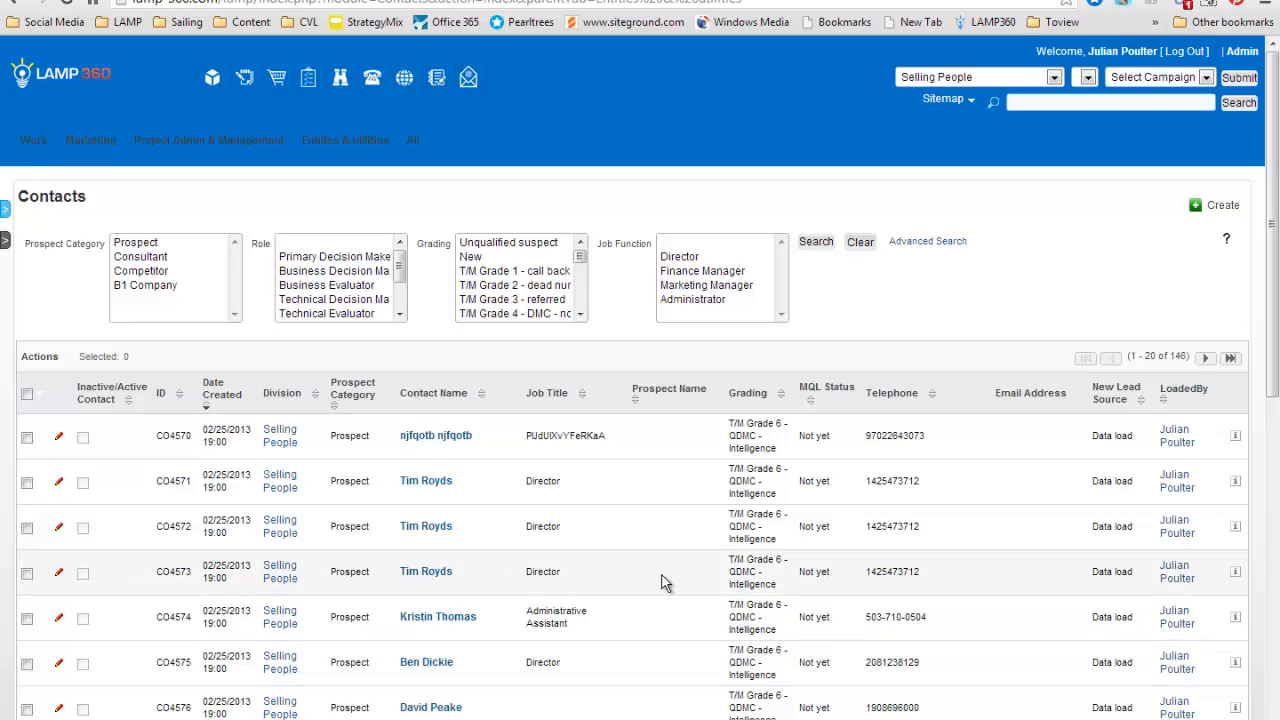
Open the imported Administrative Assistant contact, check its details and view its linked division.
click(430, 618)
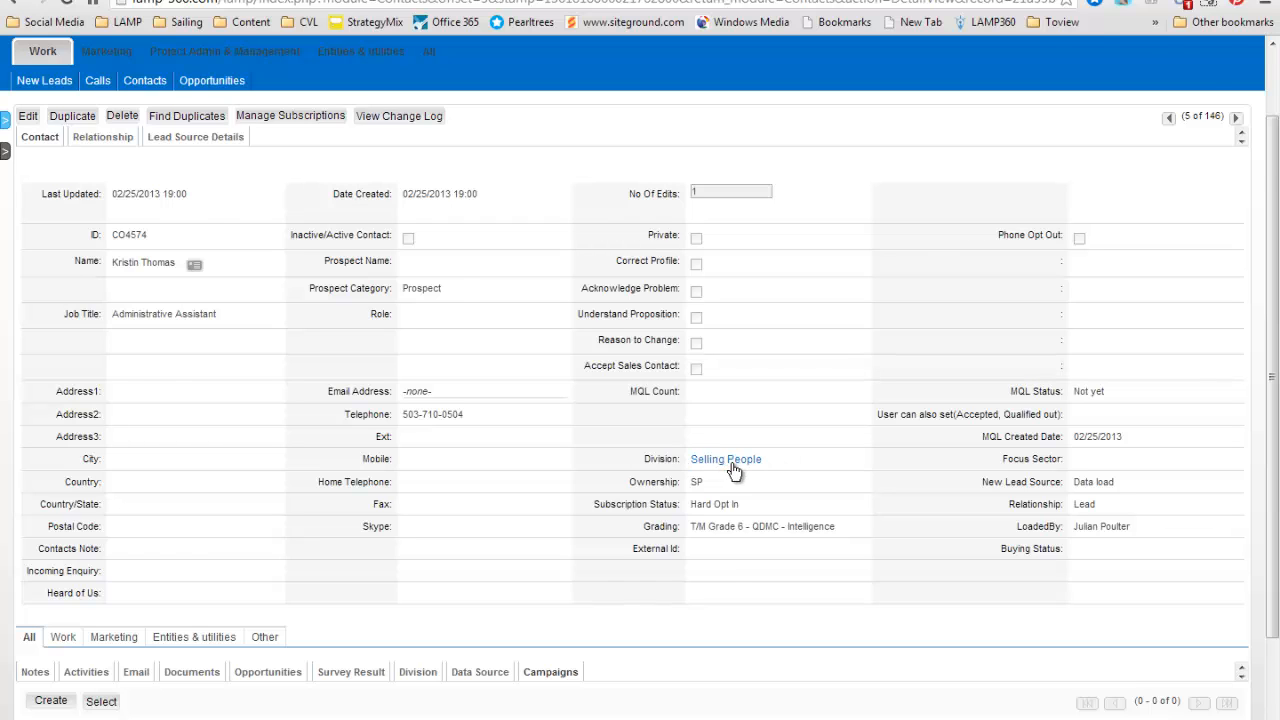
scroll(740, 460, up, 2)
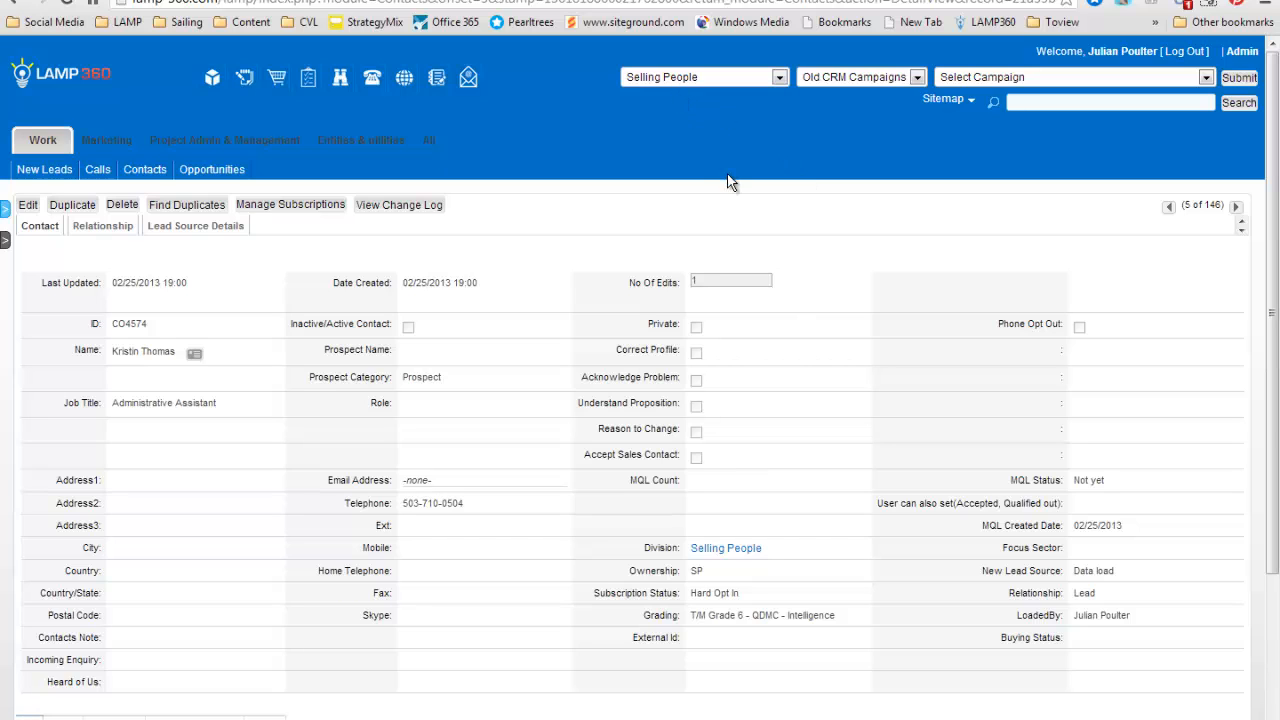
scroll(729, 181, down, 3)
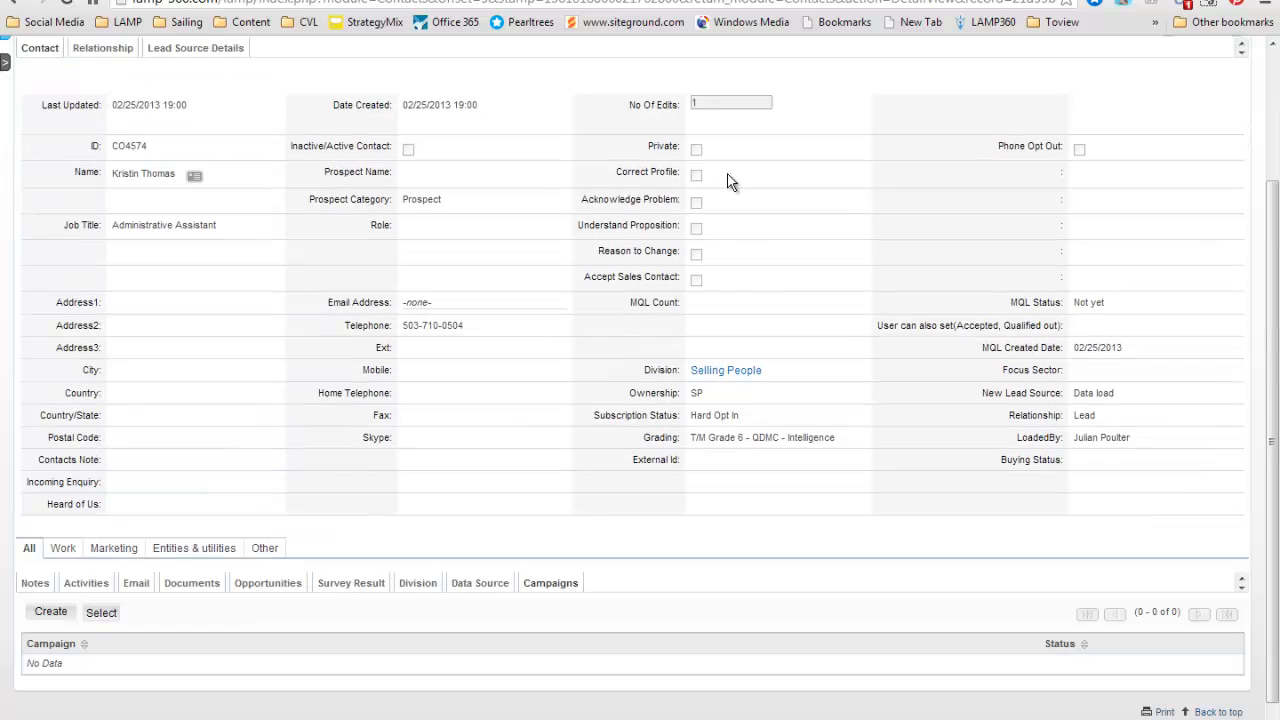
click(421, 583)
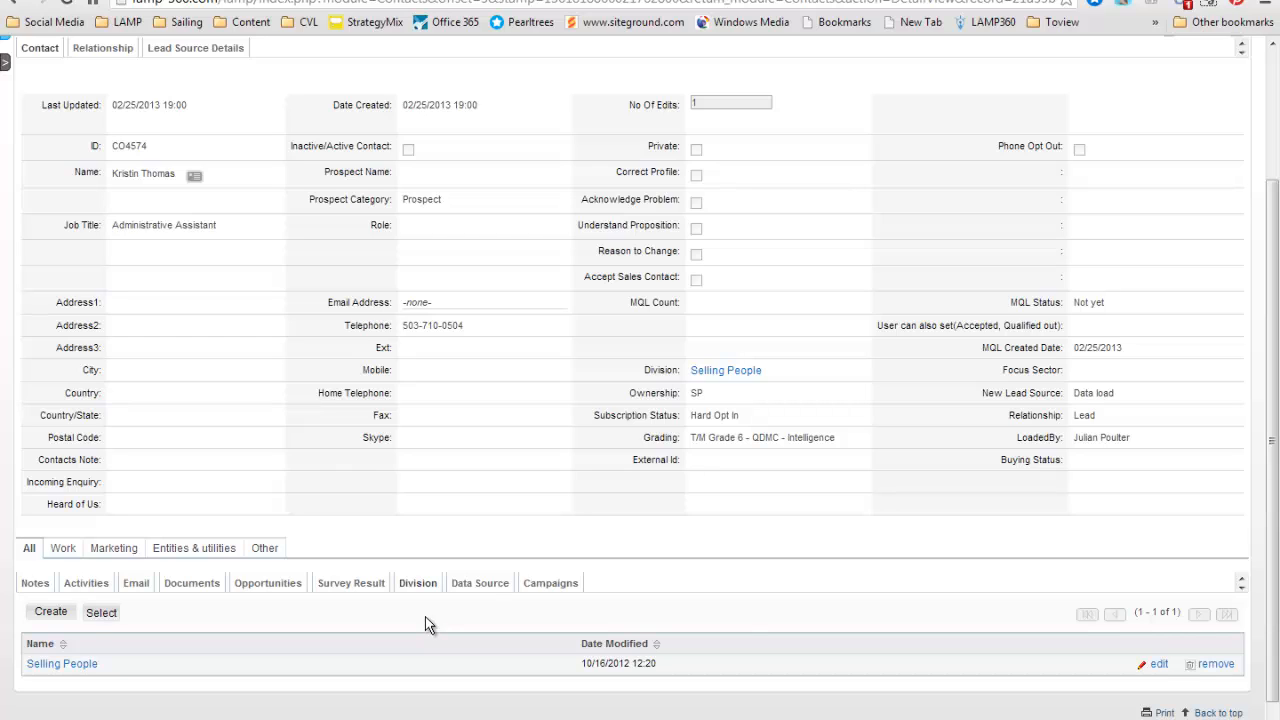
Show the contact's linked data source and open its record in a separate browser tab.
click(492, 586)
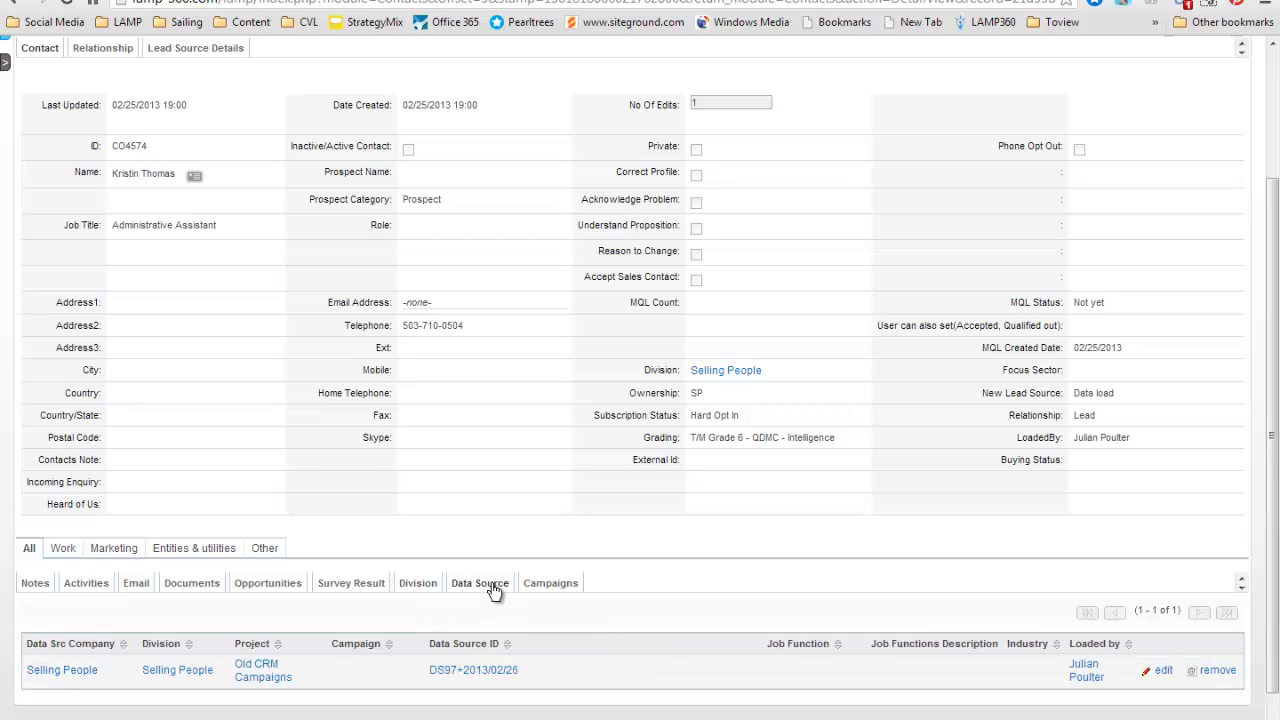
right_click(451, 670)
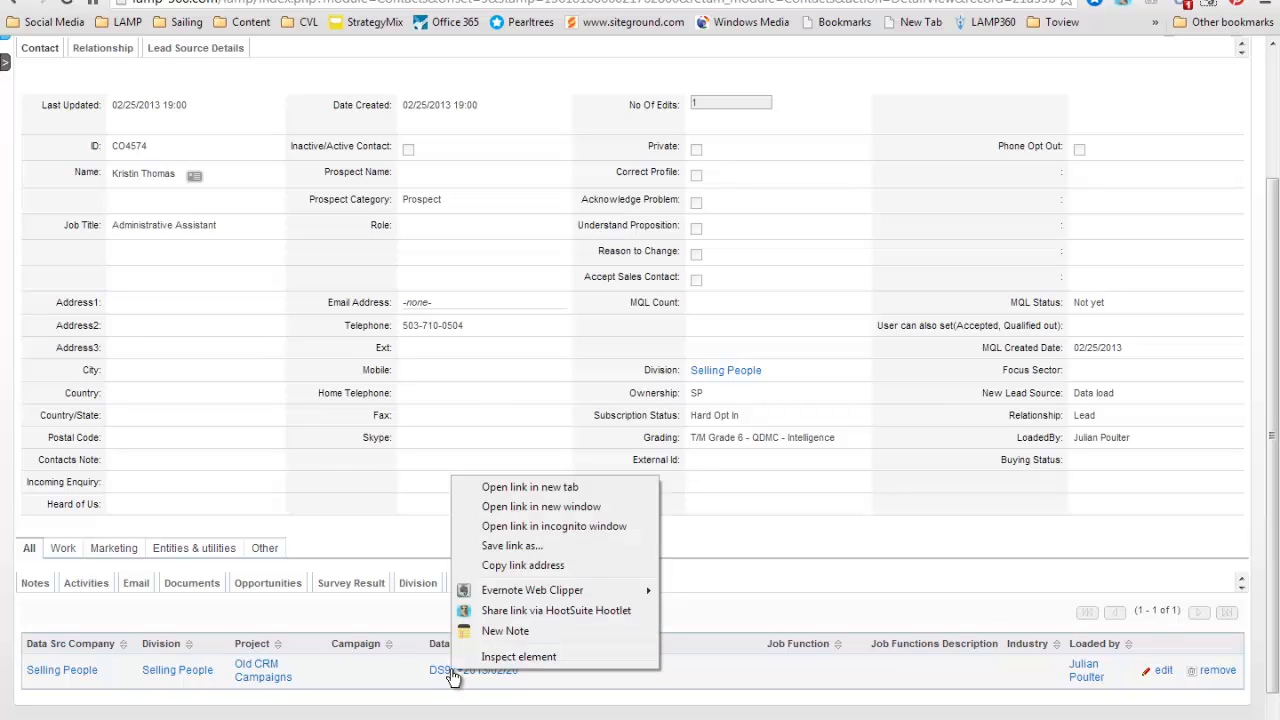
click(540, 488)
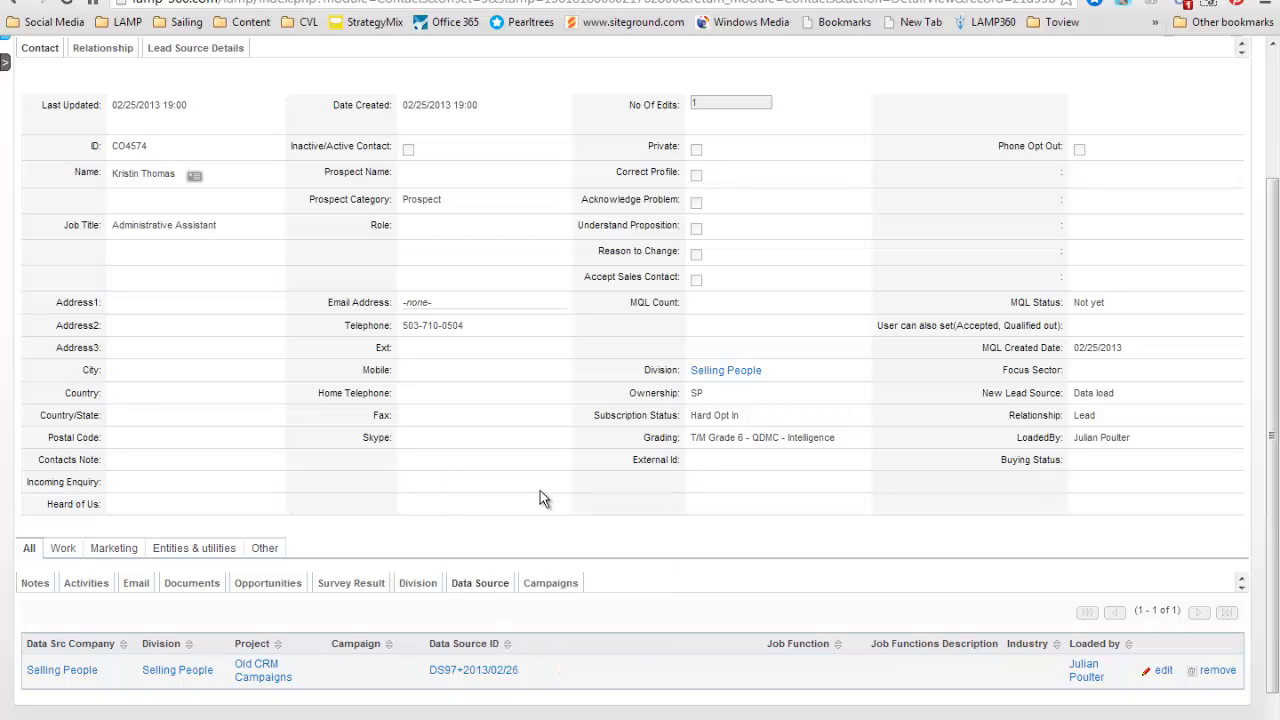
key(ctrl+l)
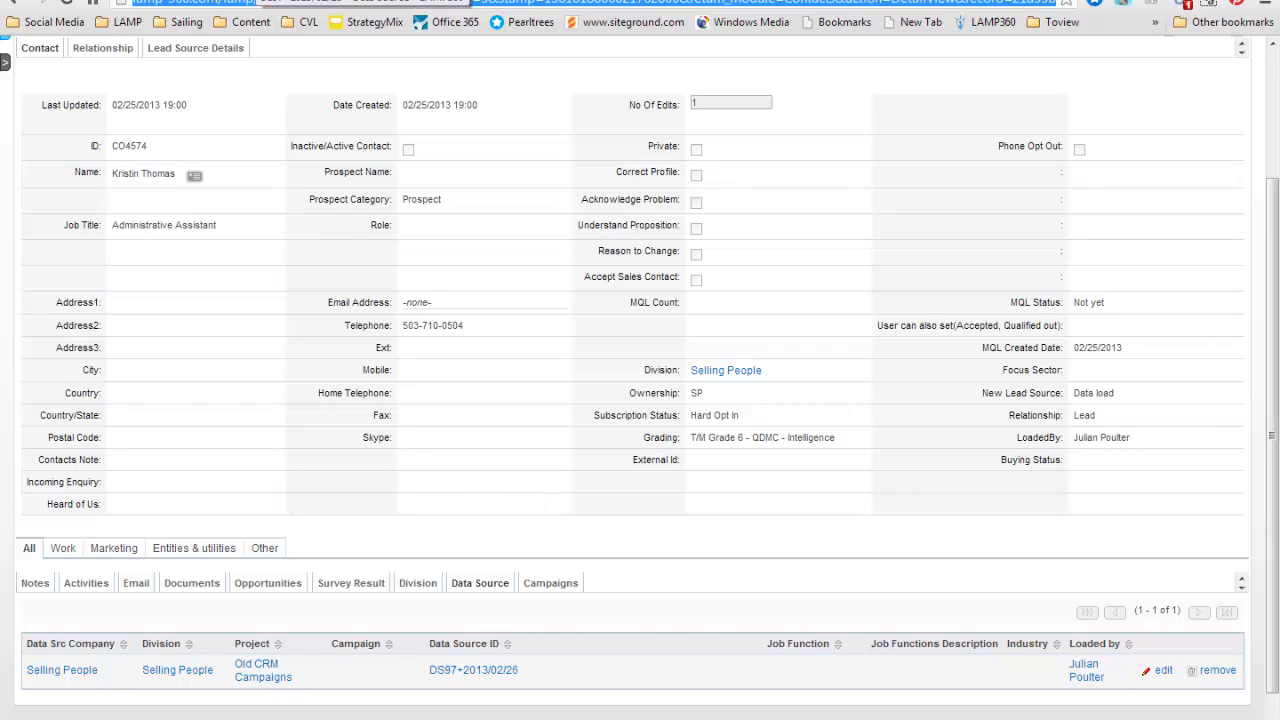
key(ctrl+Tab)
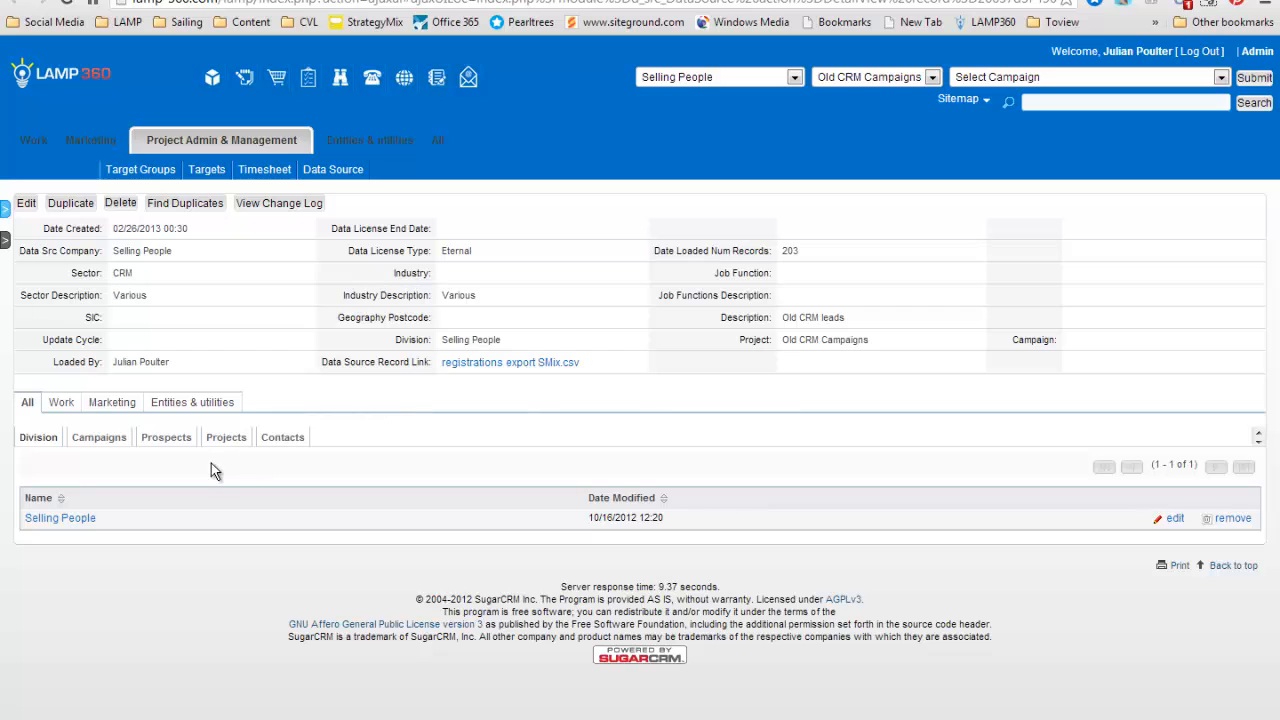
List the contacts attached to the data source record, and go to the overview of all data sources.
click(282, 437)
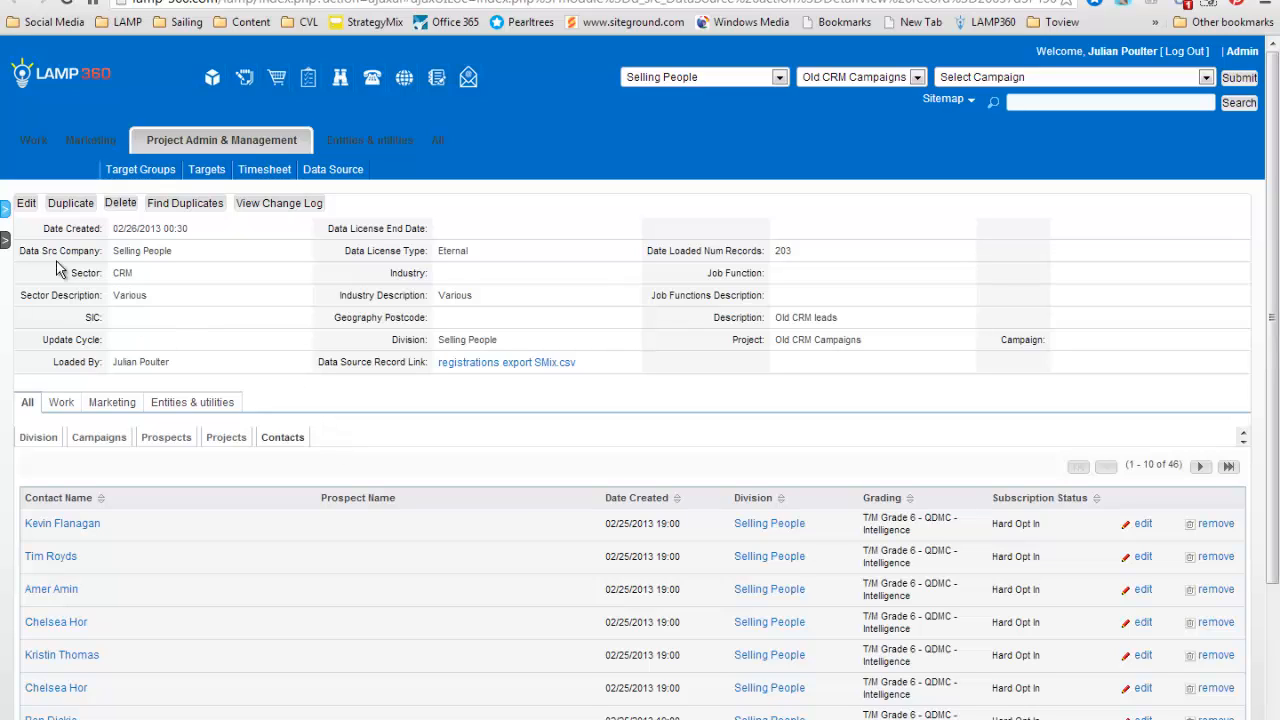
mouse_move(8, 245)
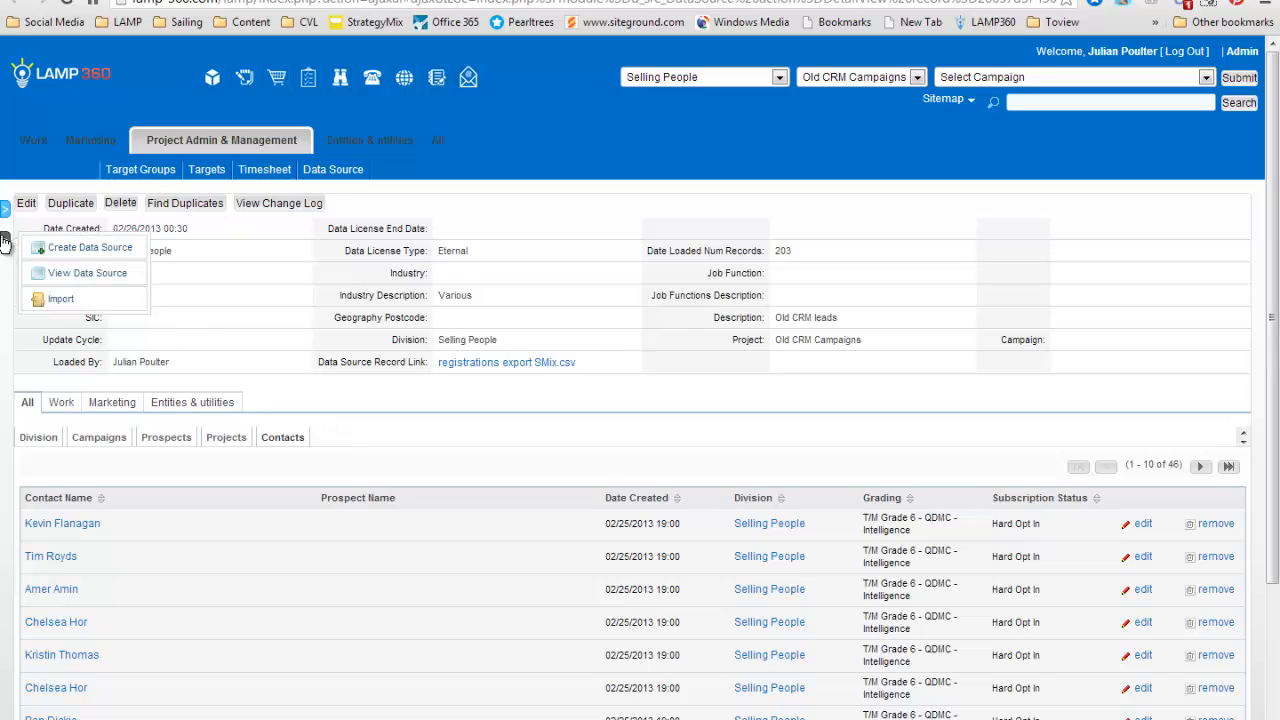
click(64, 274)
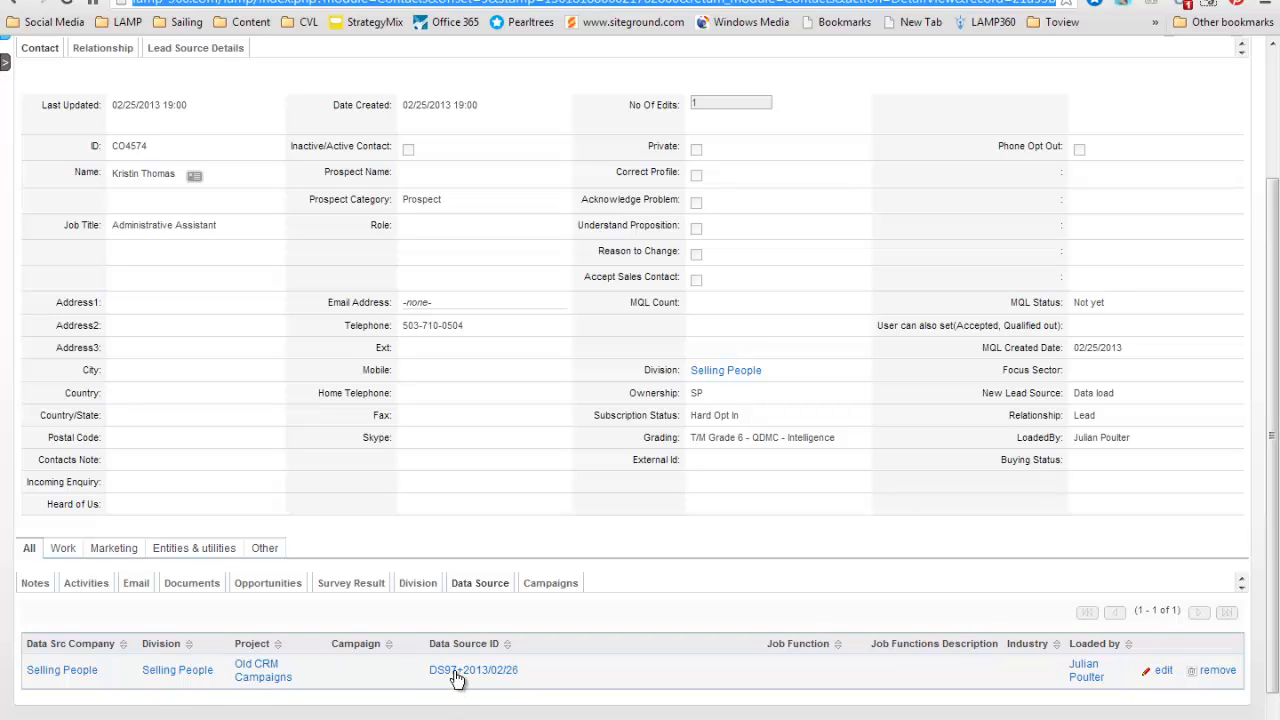
Check the contact's lead source details, and look through the available divisions from the main contact details.
click(195, 52)
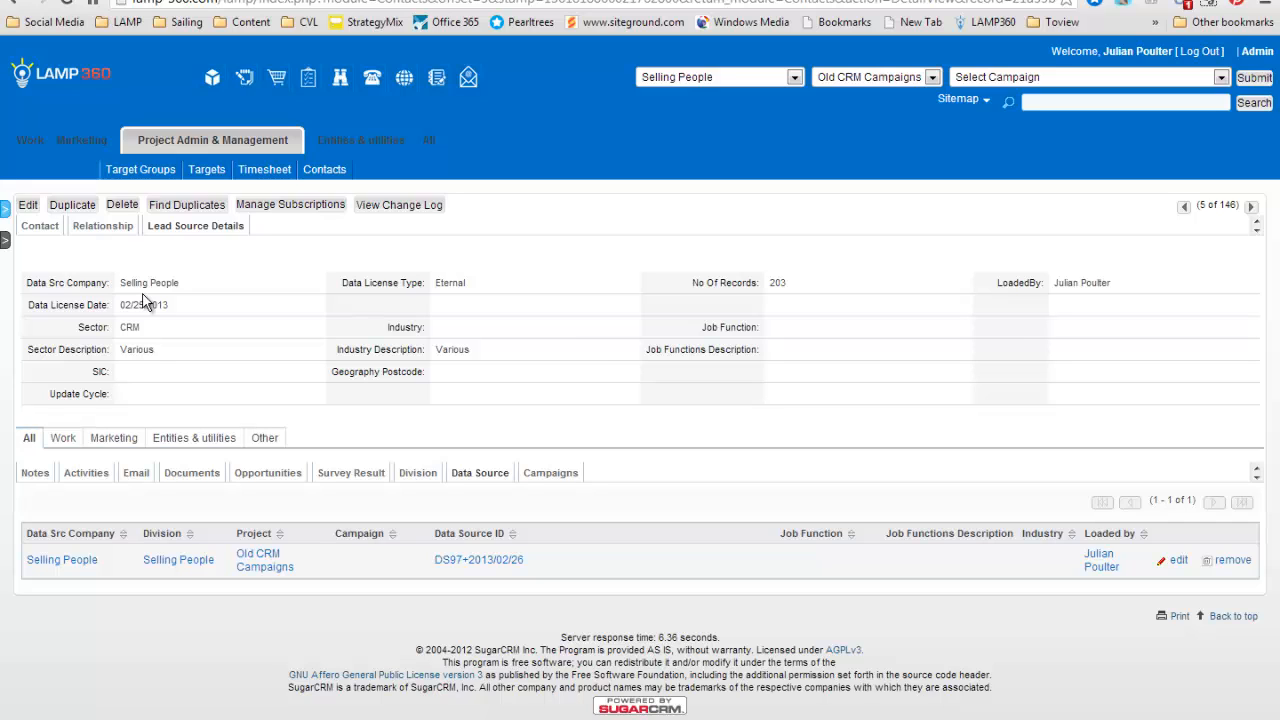
click(40, 230)
click(684, 80)
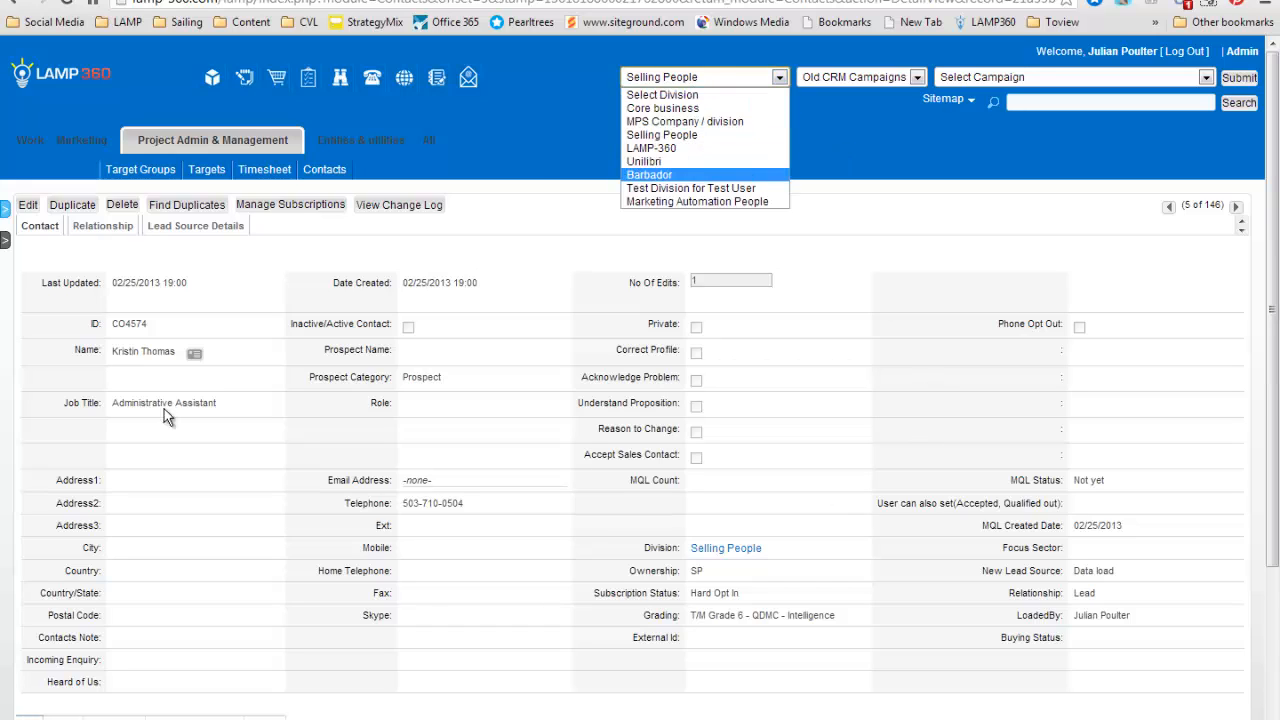
click(497, 473)
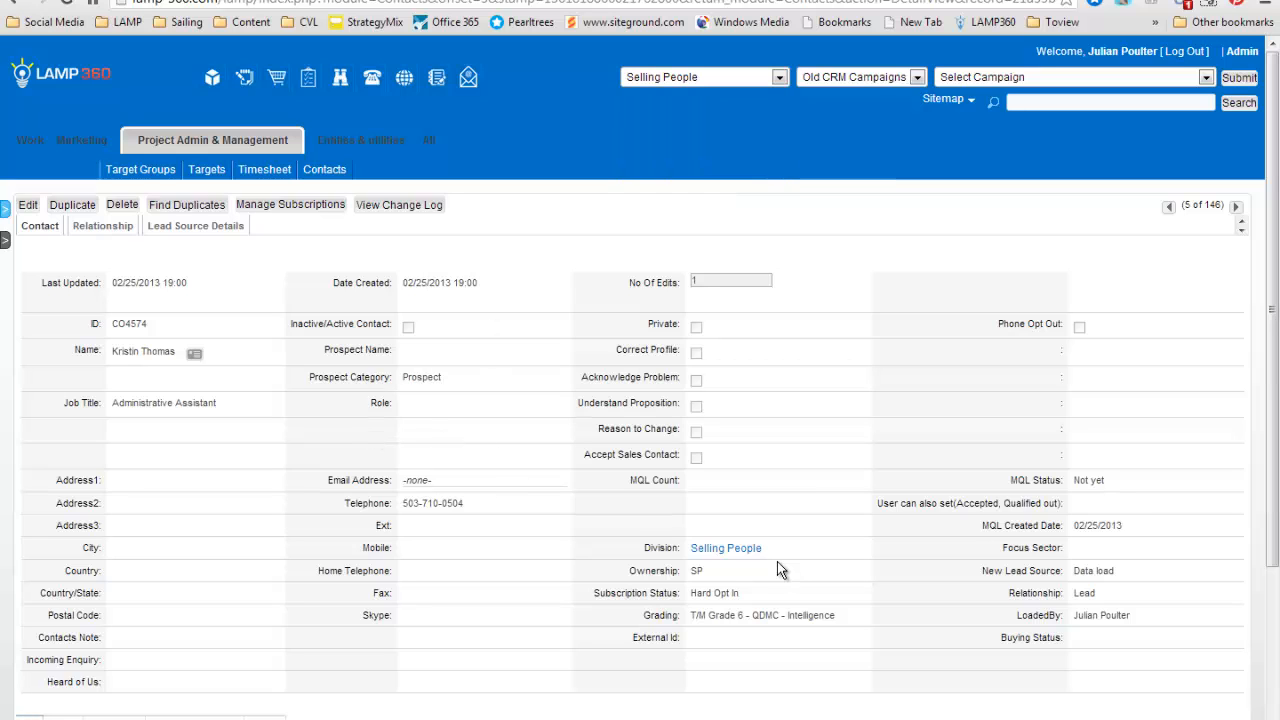
Review the contact's division and data source information and open the contact record for editing.
scroll(752, 558, down, 3)
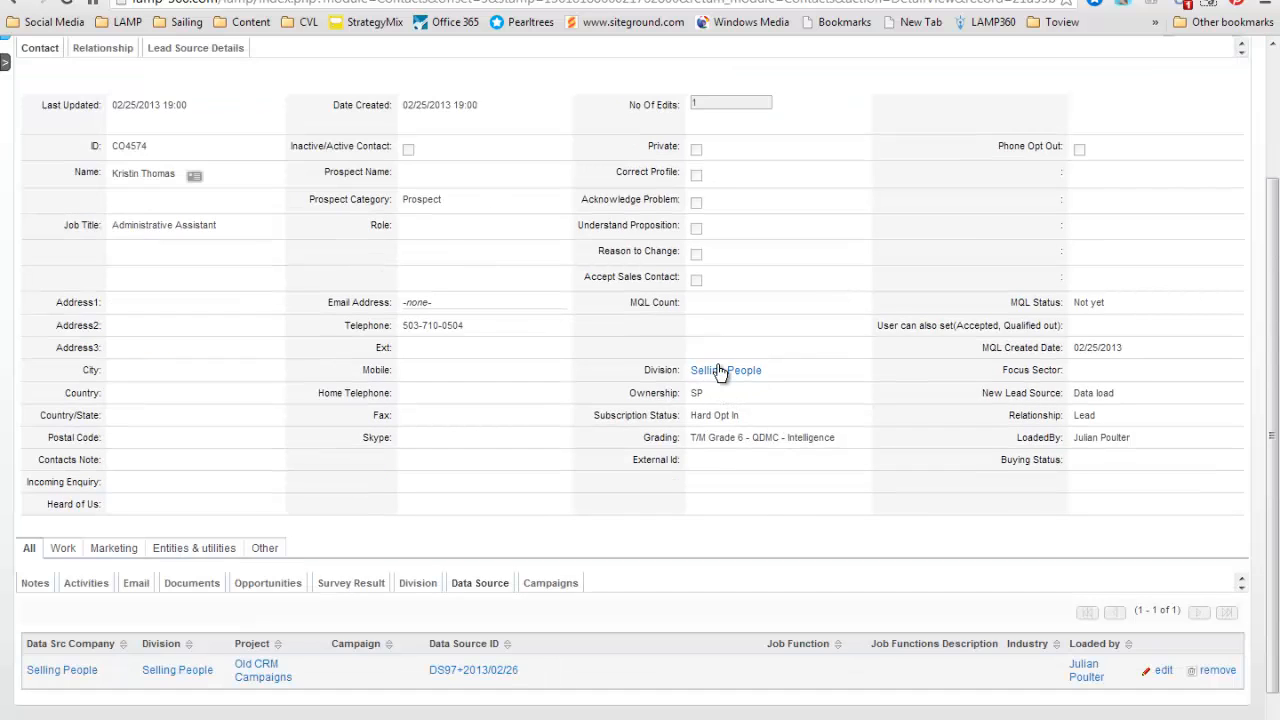
scroll(517, 385, up, 2)
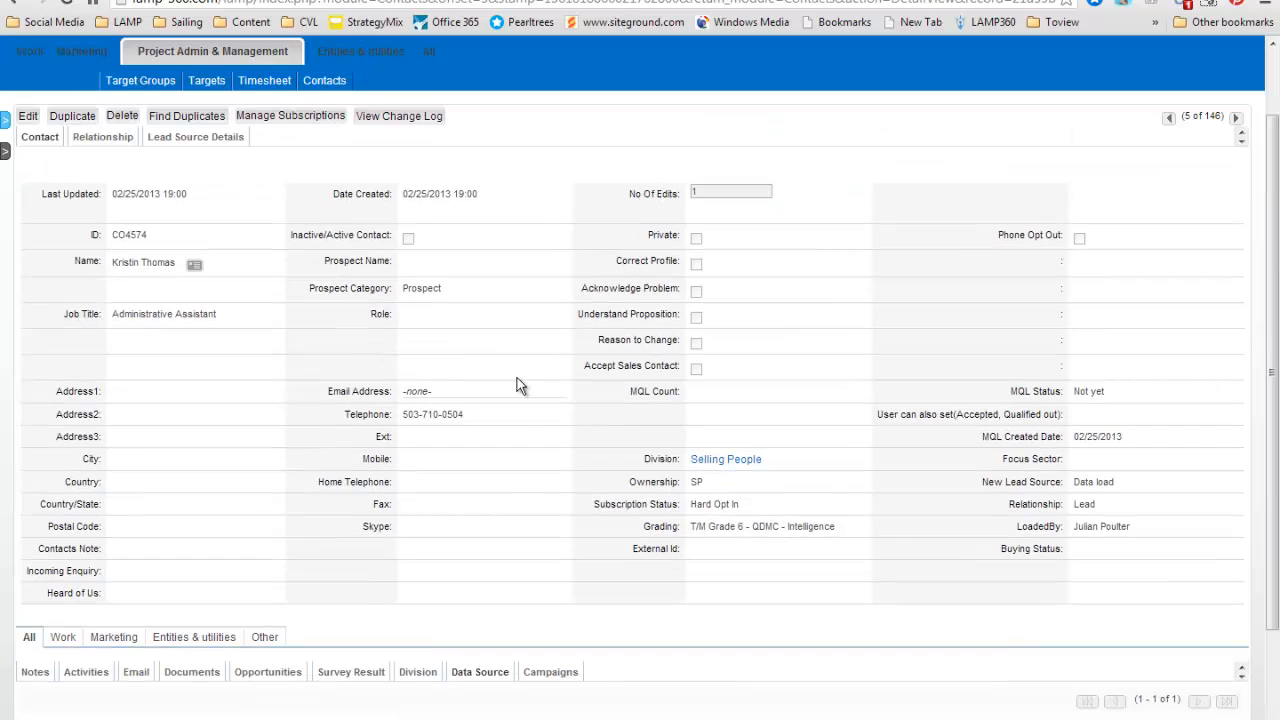
click(30, 117)
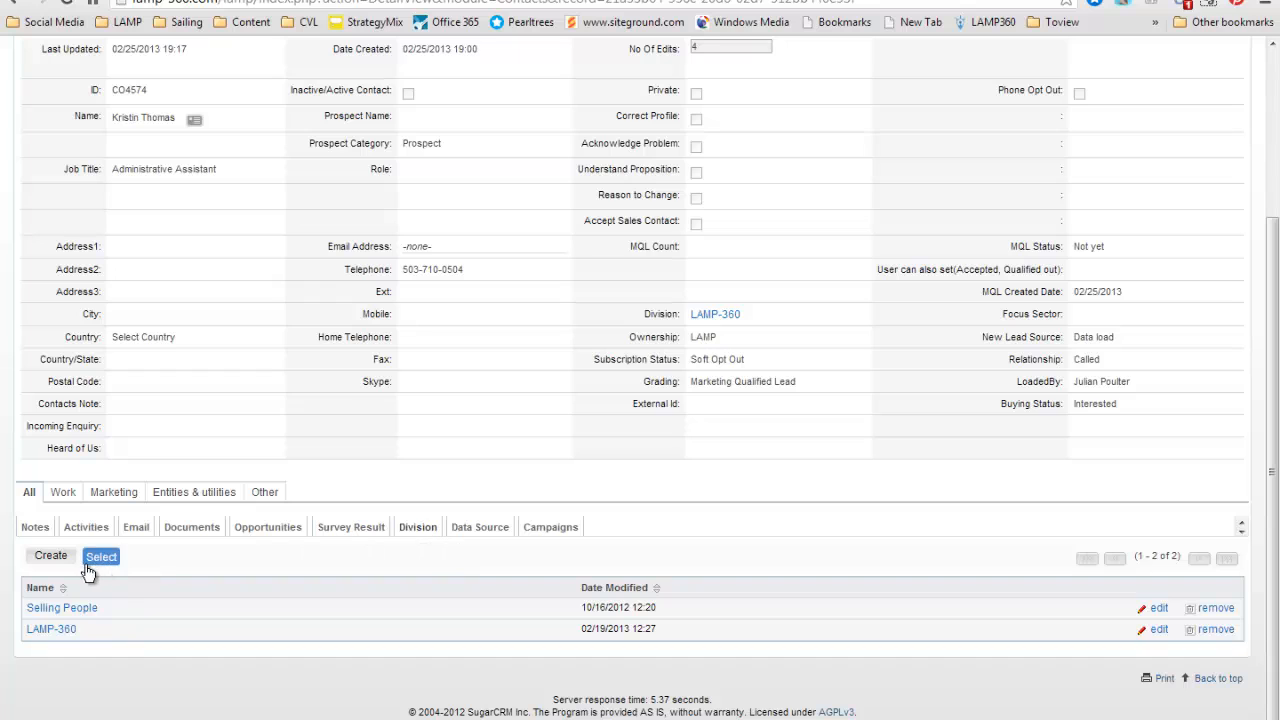
Link the Marketing Automation People division to the contact and review the contact's details and linked divisions.
click(100, 560)
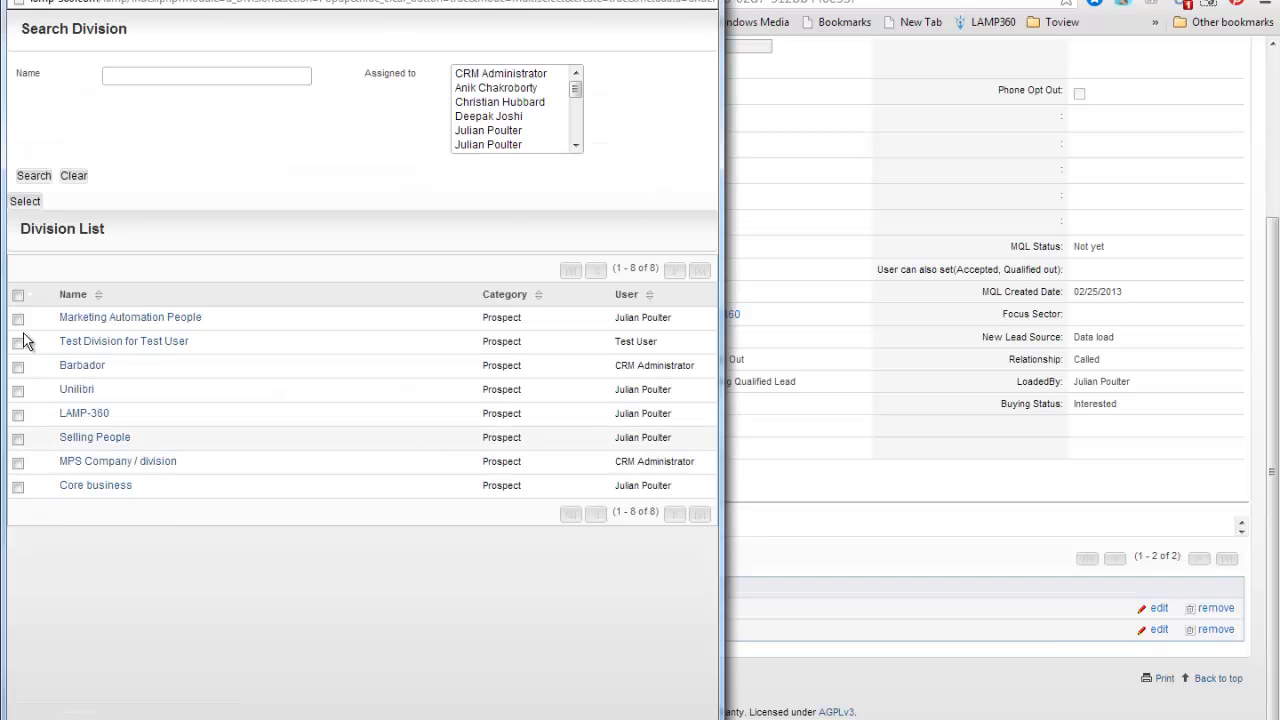
click(18, 318)
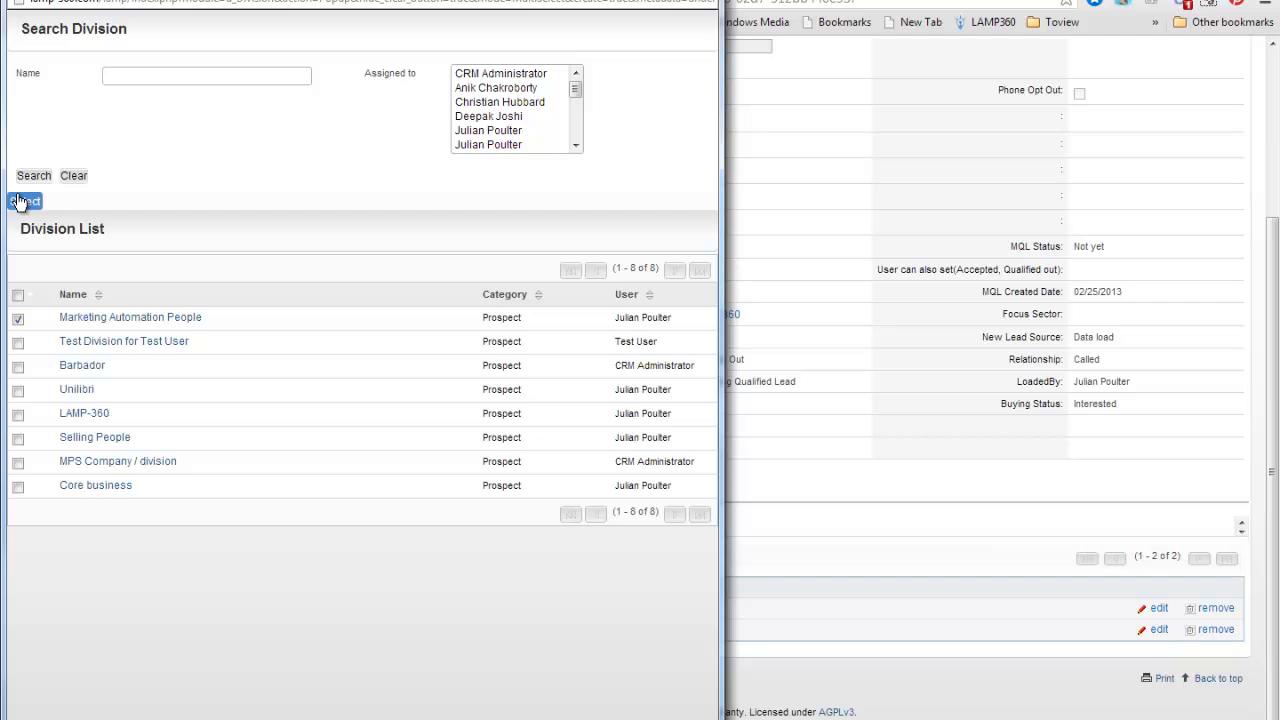
click(22, 202)
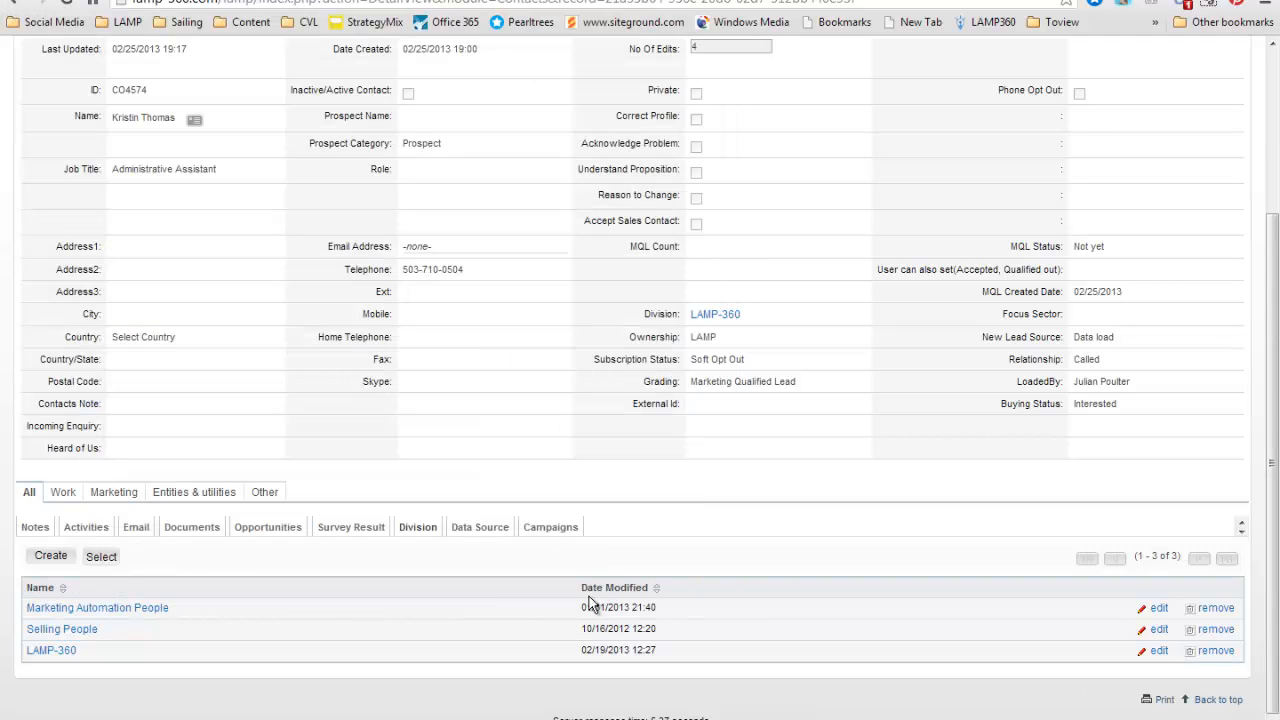
scroll(274, 467, up, 1)
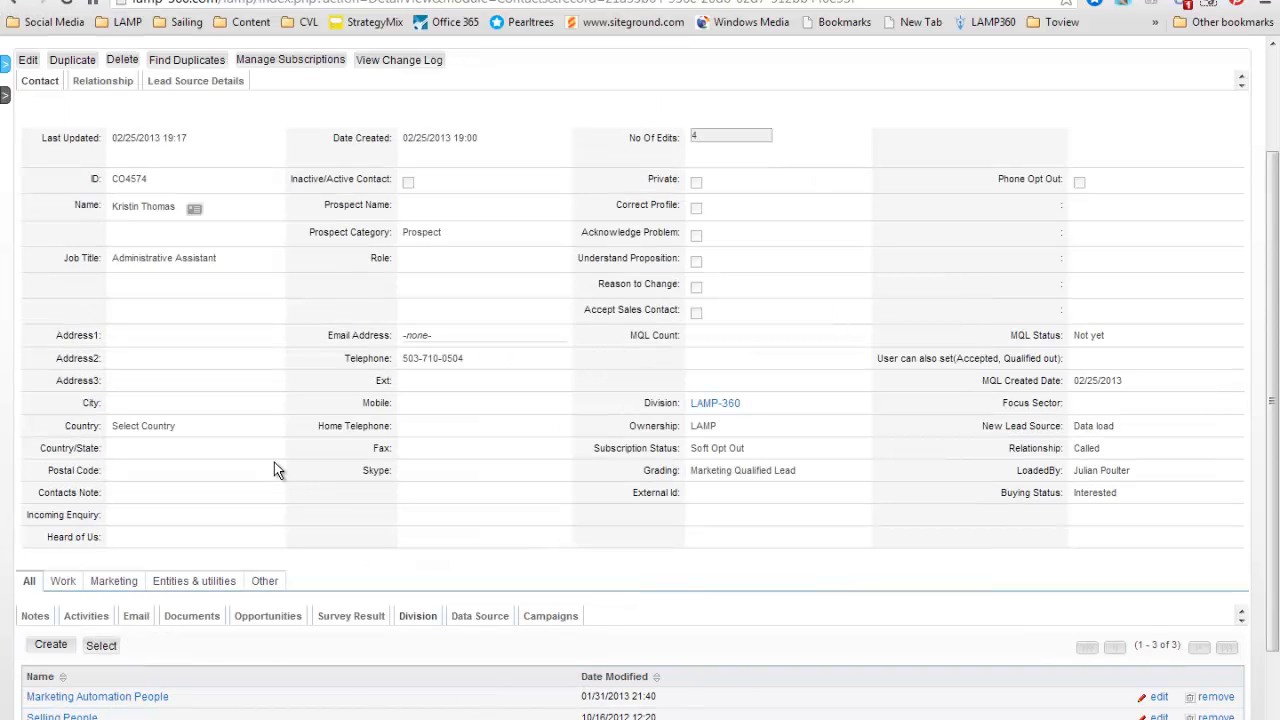
scroll(340, 373, down, 1)
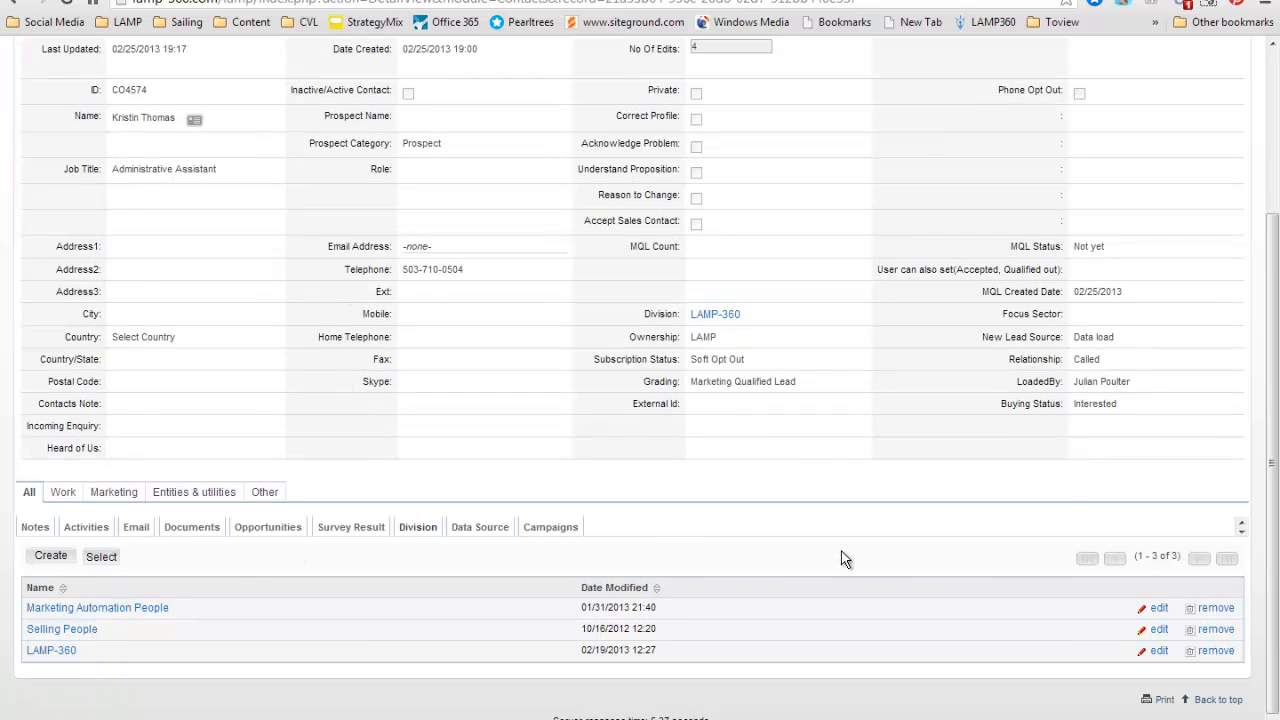
scroll(846, 560, up, 1)
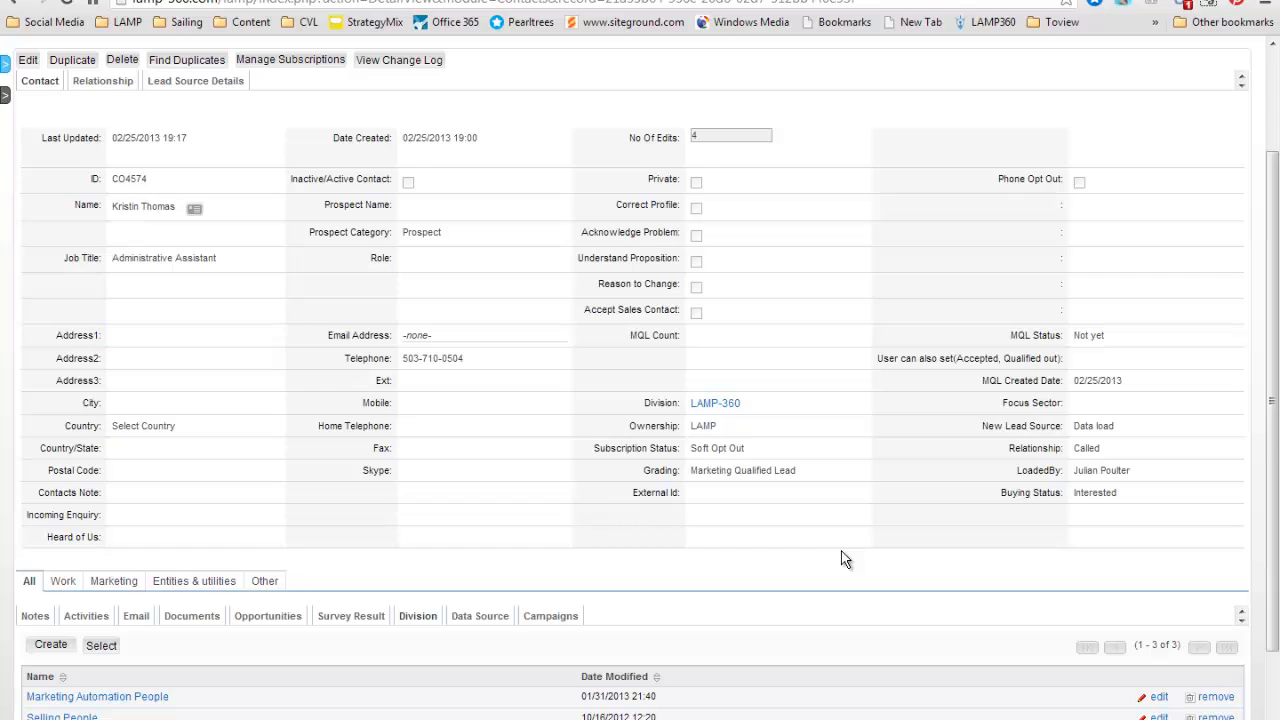